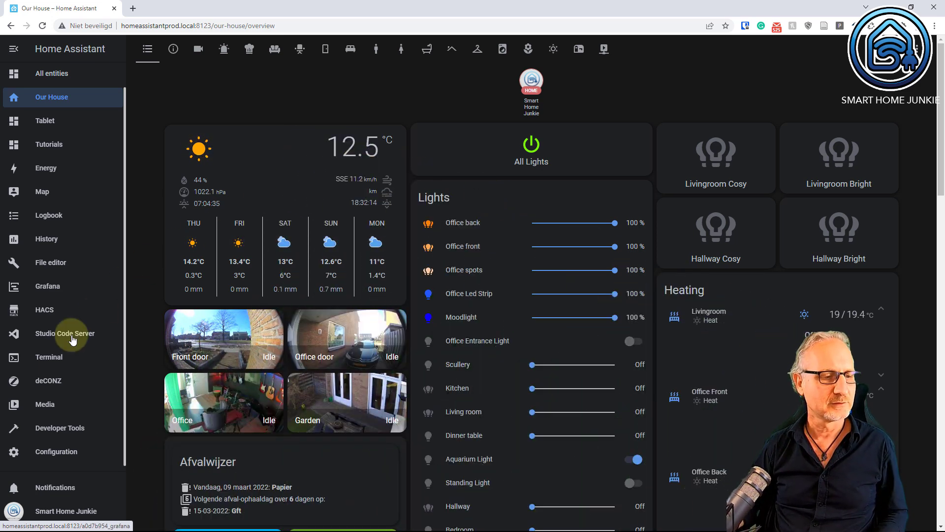
Open the People configuration and review the third listed person's tracked device and the available device trackers, leaving them unchanged
{"action": "left_click", "coordinate": [58, 453]}
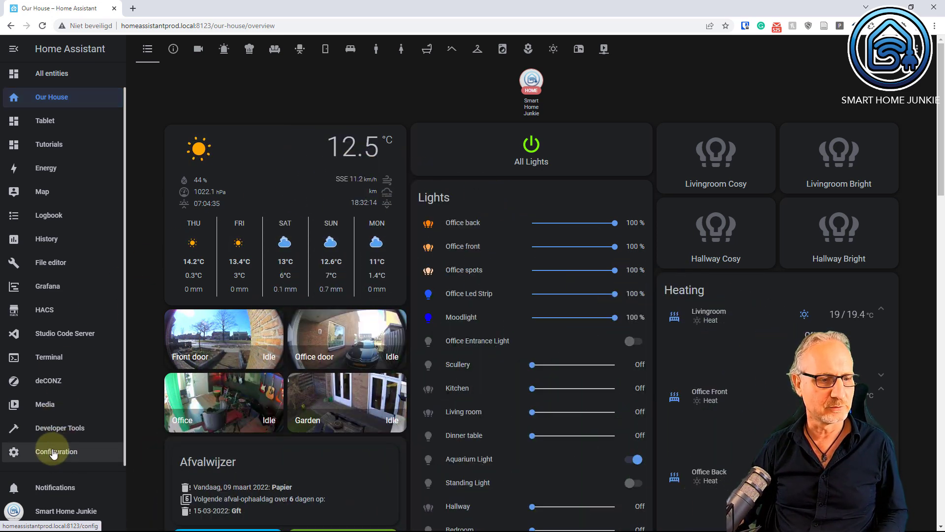
{"action": "left_click", "coordinate": [467, 346]}
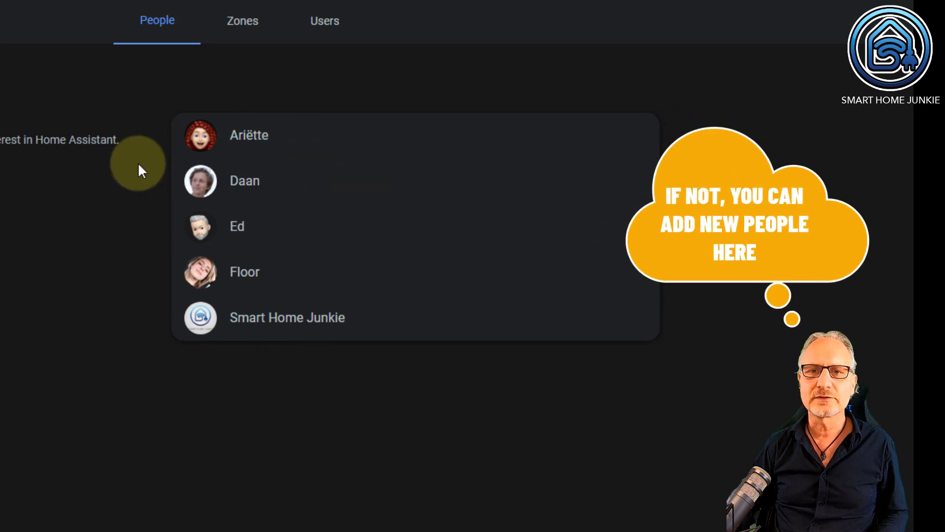
{"action": "left_click", "coordinate": [204, 235]}
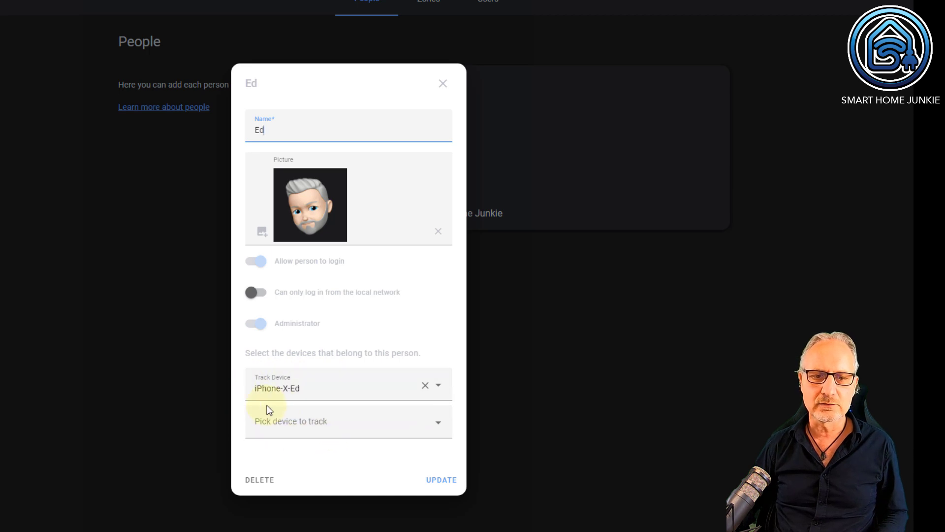
{"action": "left_click", "coordinate": [442, 389]}
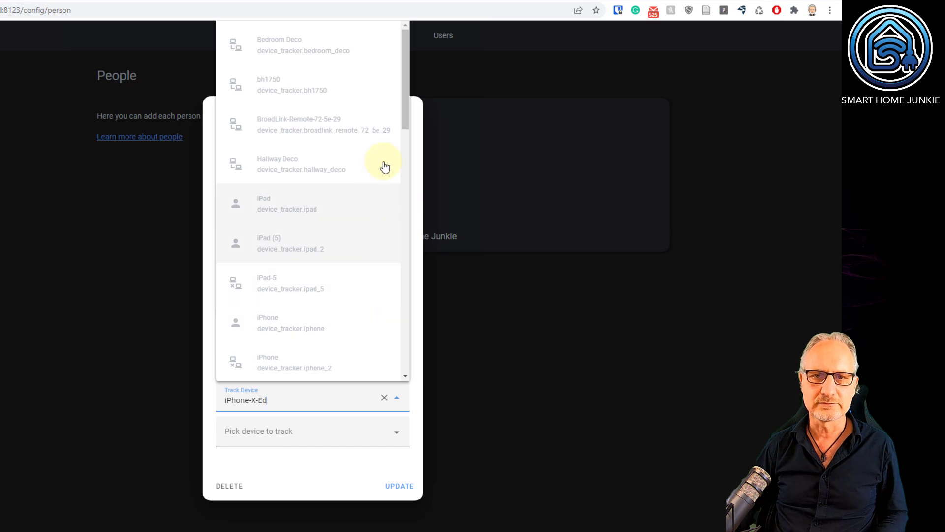
{"action": "left_click_drag", "start_coordinate": [406, 119], "coordinate": [400, 208]}
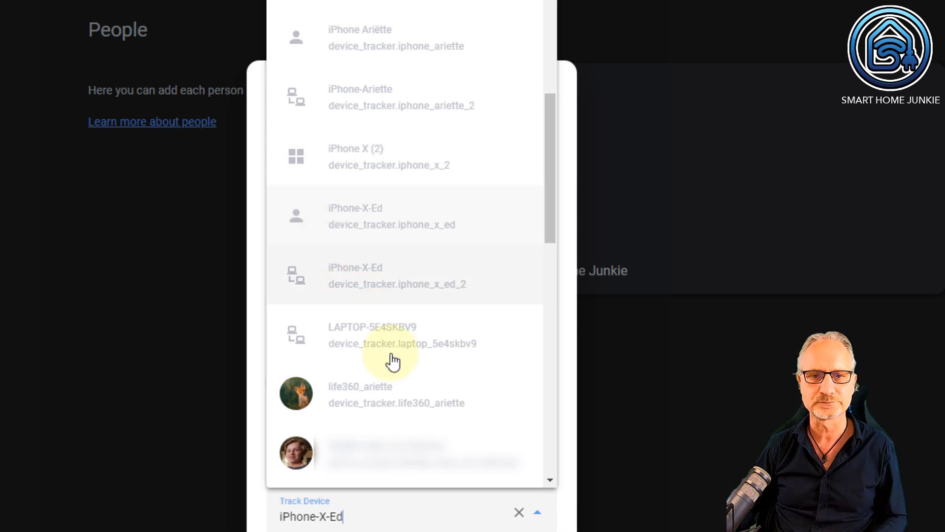
{"action": "left_click", "coordinate": [538, 512]}
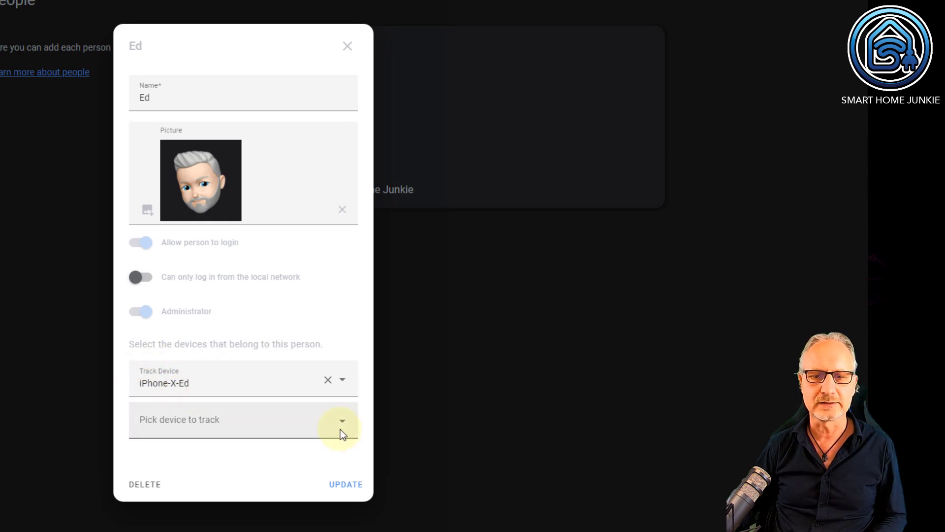
{"action": "left_click", "coordinate": [353, 47]}
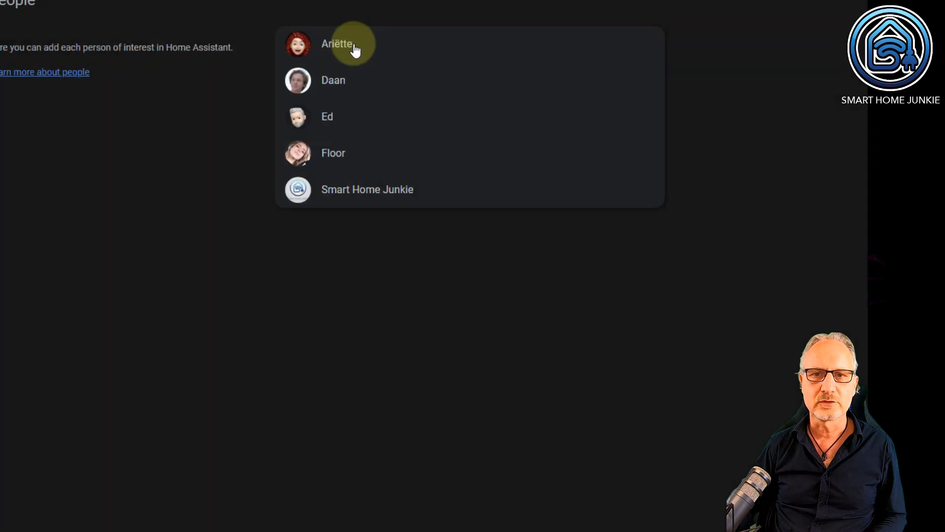
{"action": "left_click", "coordinate": [324, 124]}
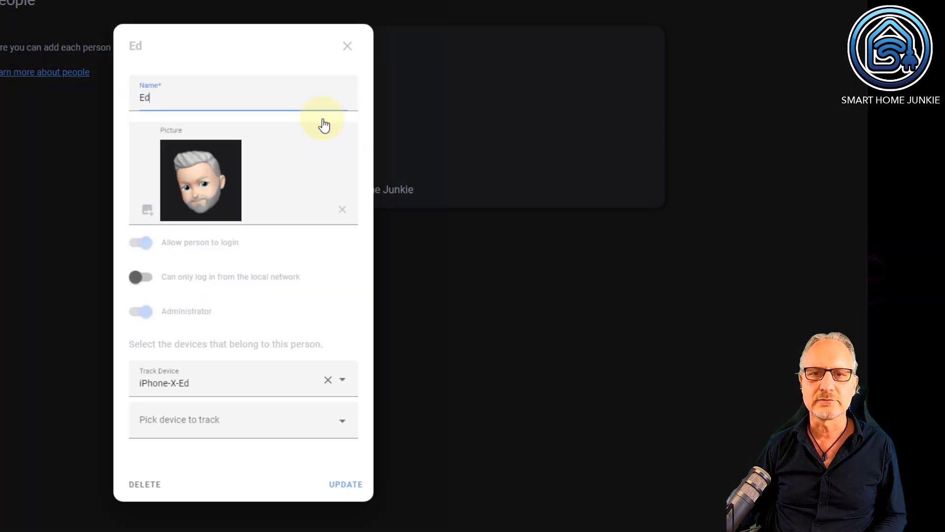
{"action": "left_click", "coordinate": [343, 44]}
Review the first listed person's tracked device and the available device trackers, then close the details without changes
{"action": "left_click", "coordinate": [345, 48]}
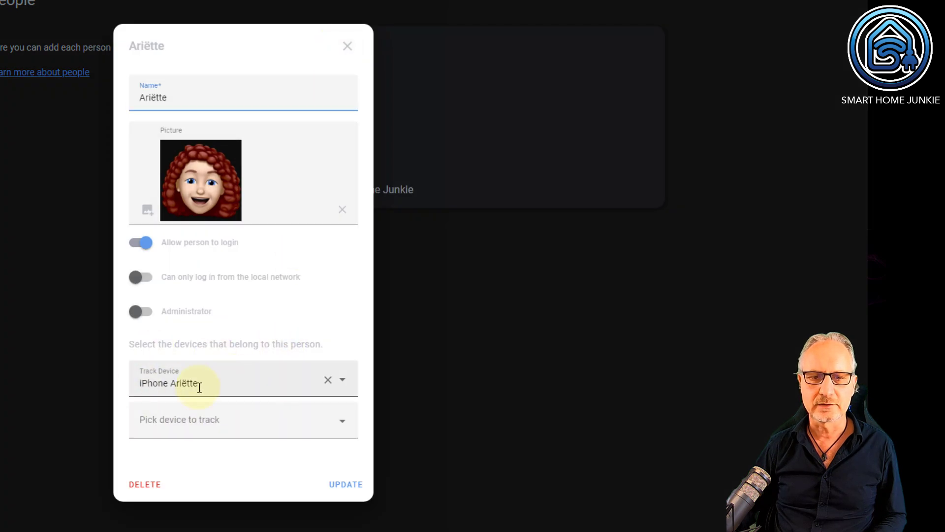
{"action": "left_click", "coordinate": [343, 382]}
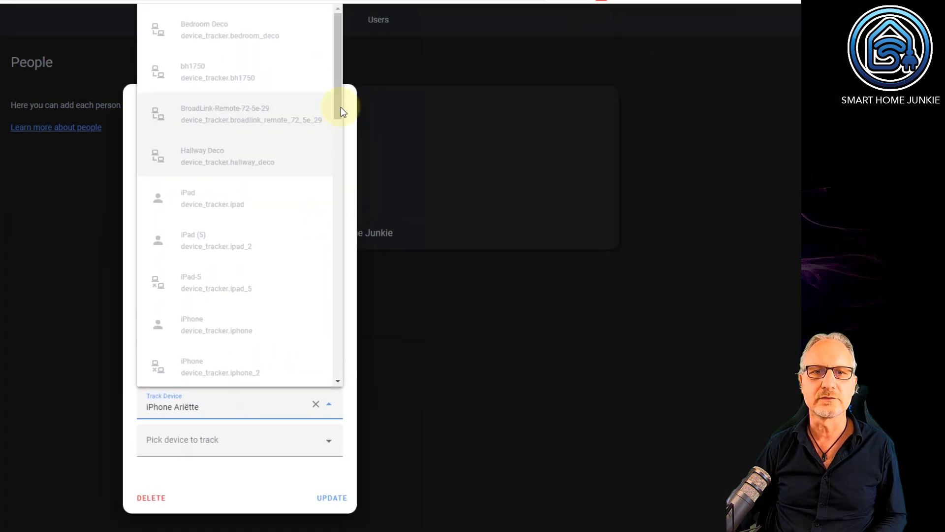
{"action": "left_click_drag", "start_coordinate": [358, 38], "coordinate": [352, 140]}
{"action": "left_click_drag", "start_coordinate": [332, 204], "coordinate": [332, 194]}
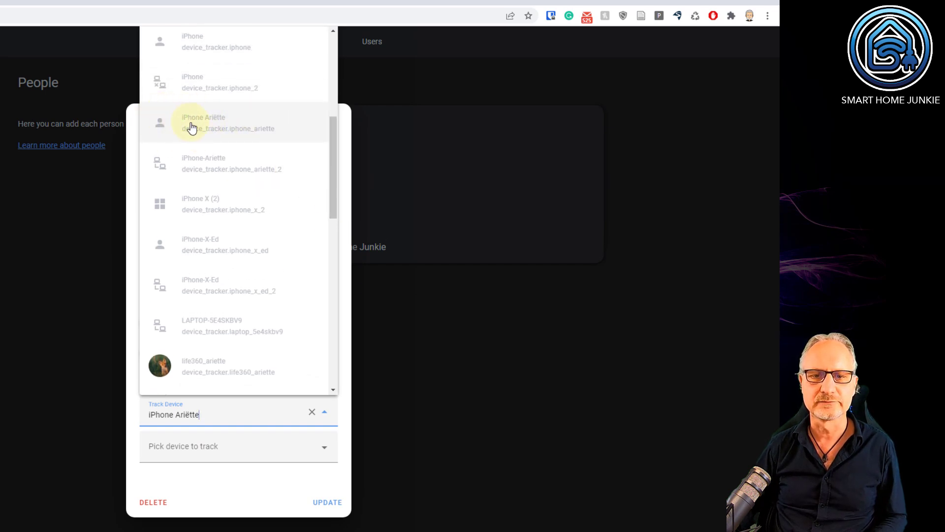
{"action": "left_click", "coordinate": [419, 148]}
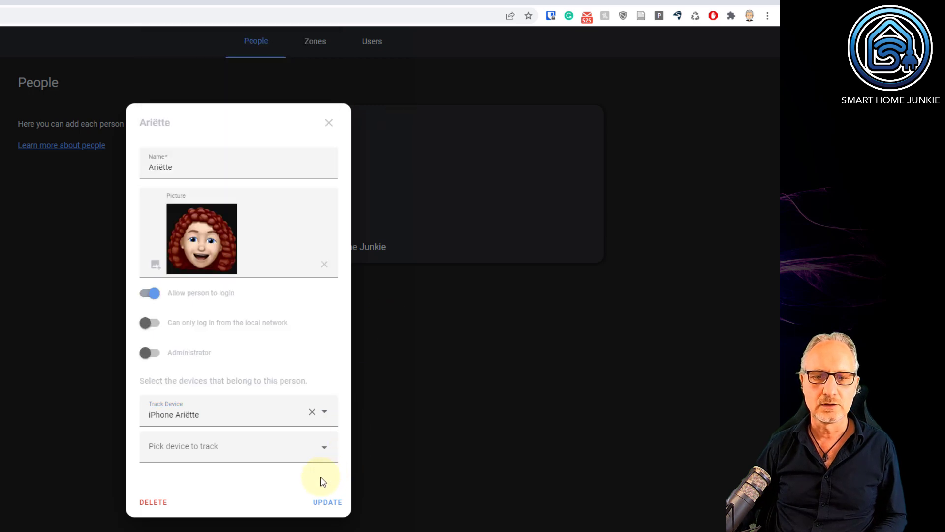
{"action": "left_click", "coordinate": [329, 123]}
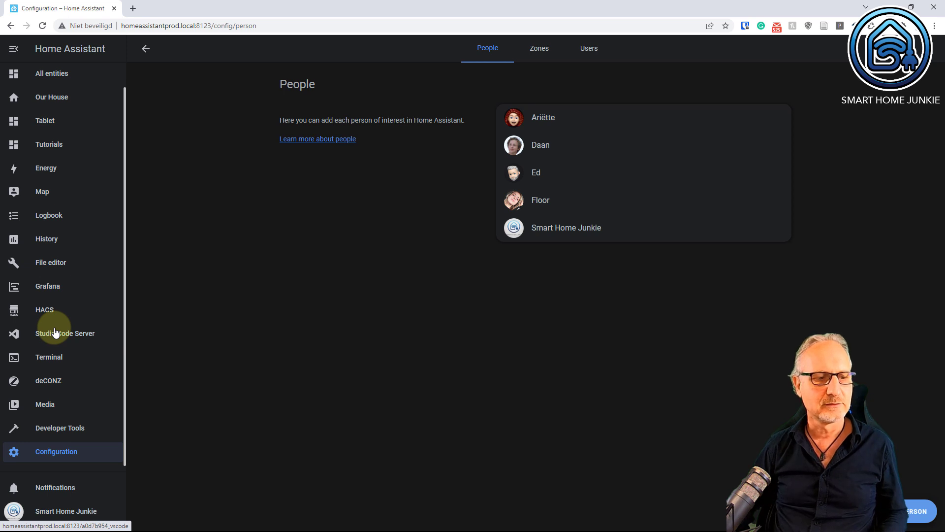
Open the Add-on Store from the configuration area and search it for "file"
{"action": "left_click", "coordinate": [57, 451]}
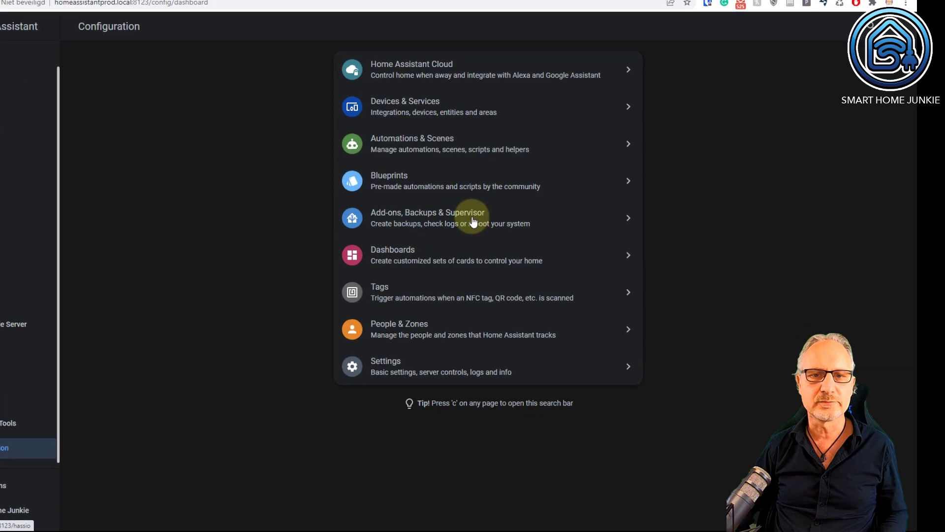
{"action": "left_click", "coordinate": [443, 214]}
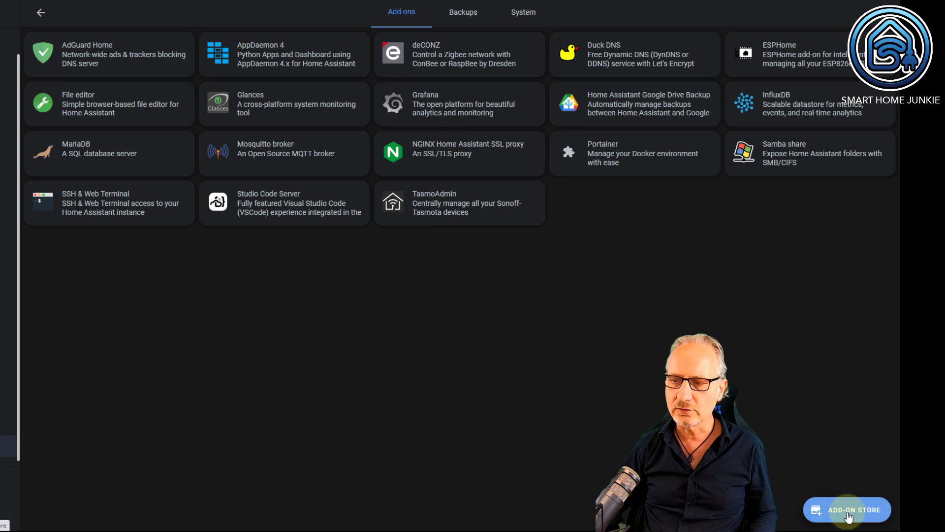
{"action": "left_click", "coordinate": [849, 516]}
{"action": "left_click", "coordinate": [60, 43]}
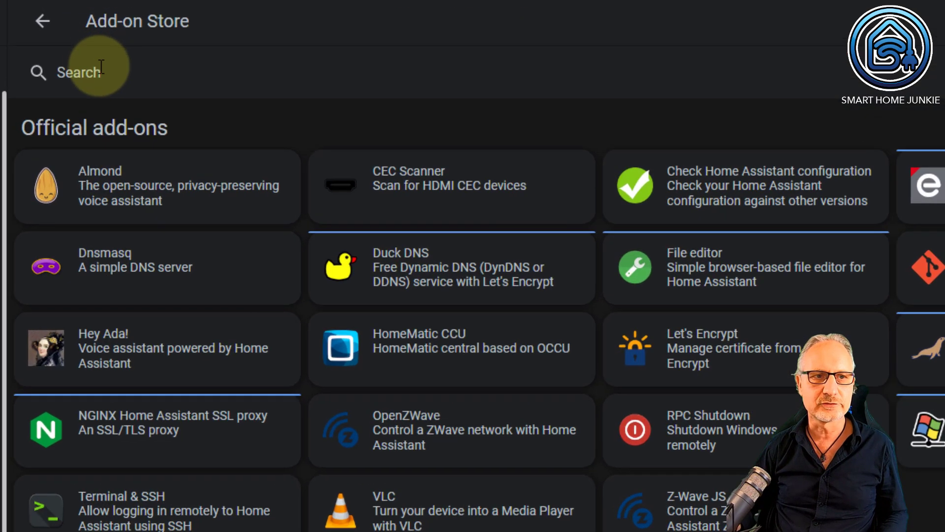
{"action": "type", "text": "file"}
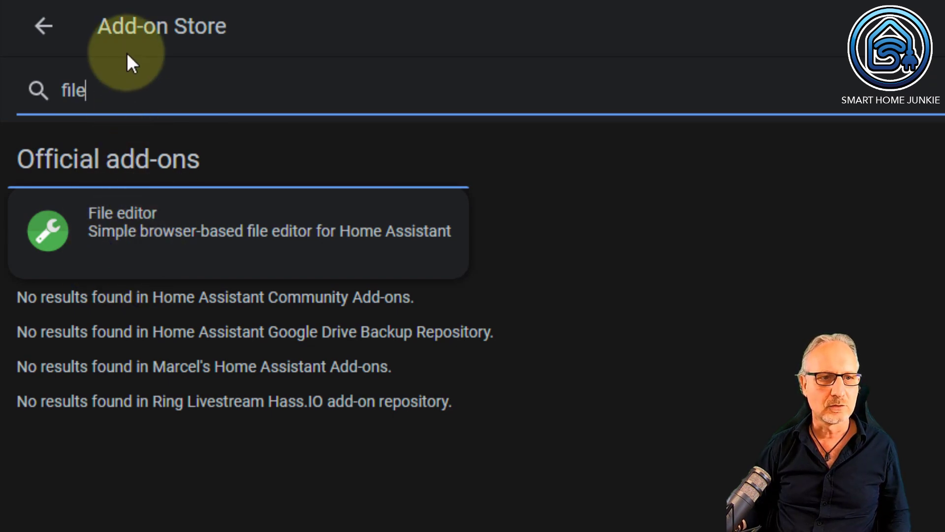
Replace the Add-on Store search term with "studio"
{"action": "key", "text": "BackSpace"}
{"action": "key", "text": "BackSpace"}
{"action": "key", "text": "BackSpace"}
{"action": "key", "text": "BackSpace"}
{"action": "type", "text": "studio"}
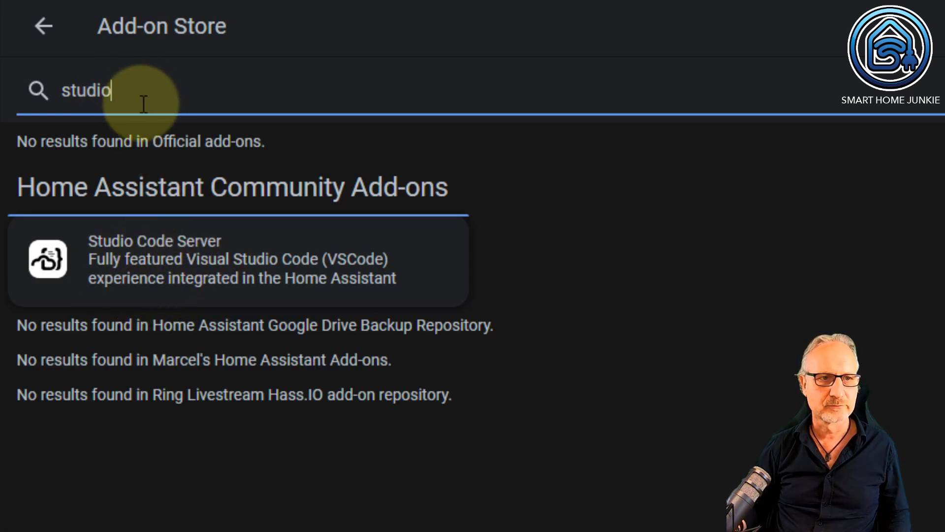
Clear the Add-on Store search and return to the installed add-ons
{"action": "key", "text": "BackSpace"}
{"action": "key", "text": "BackSpace"}
{"action": "key", "text": "BackSpace"}
{"action": "key", "text": "BackSpace"}
{"action": "key", "text": "BackSpace"}
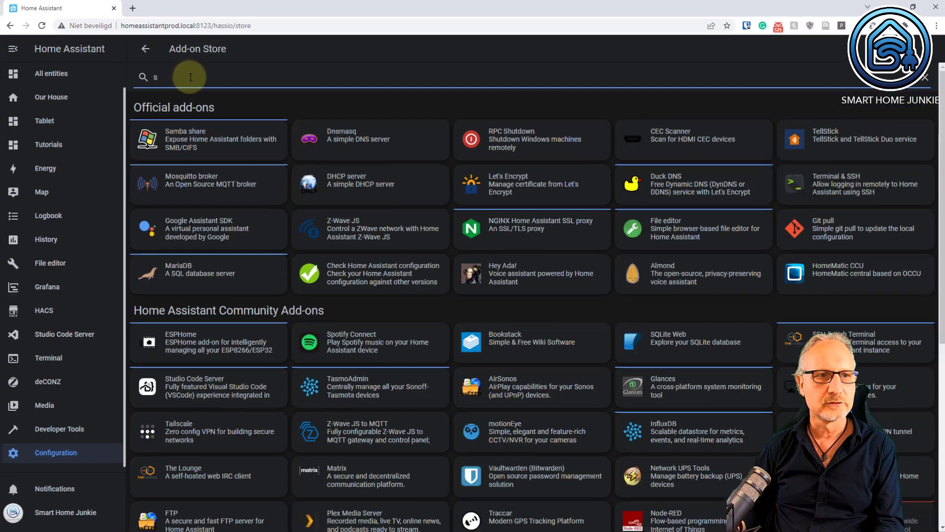
{"action": "key", "text": "BackSpace"}
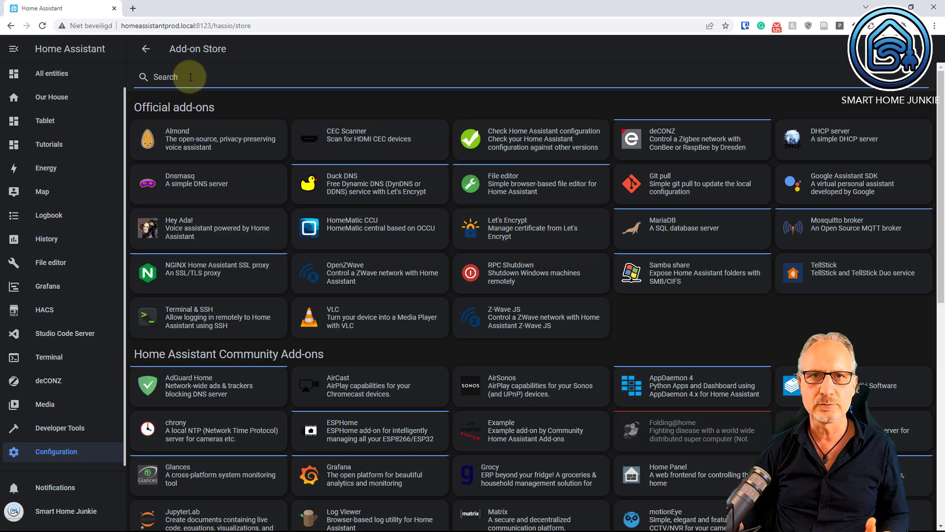
{"action": "left_click", "coordinate": [146, 50]}
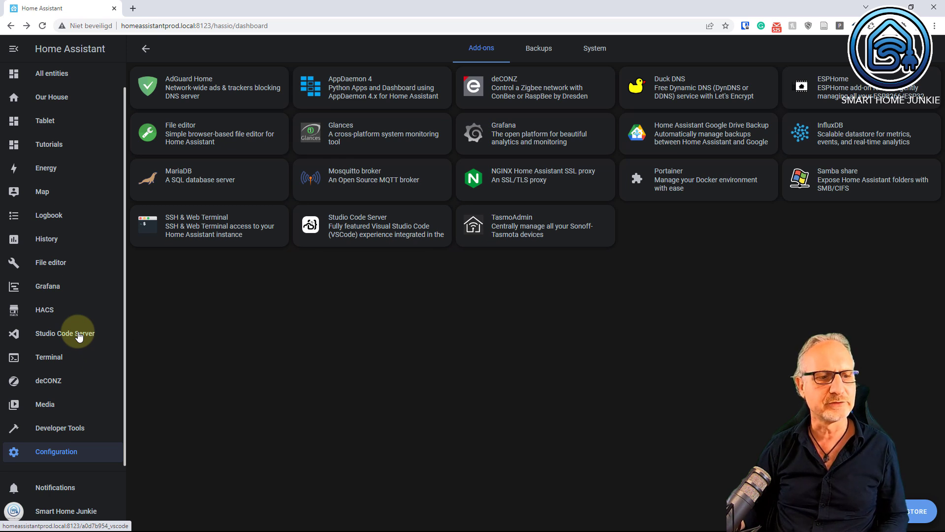
Open configuration.yaml in Studio Code Server and examine the proximity block's devices, tolerance and unit of measurement
{"action": "left_click", "coordinate": [52, 337]}
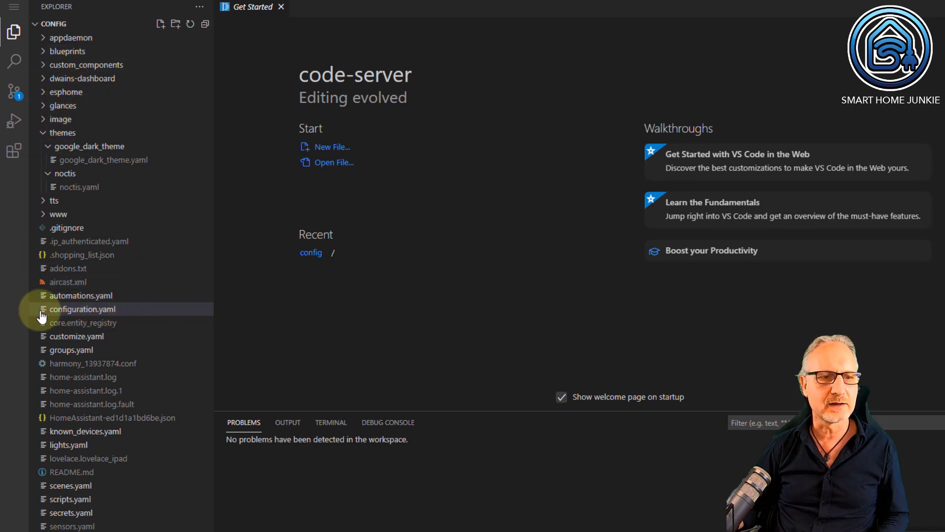
{"action": "left_click", "coordinate": [84, 312]}
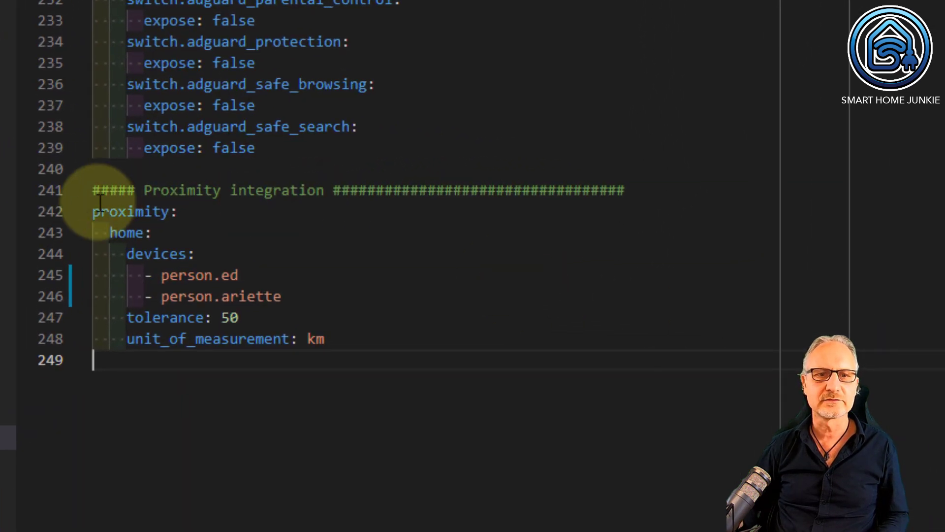
{"action": "left_click_drag", "start_coordinate": [92, 190], "coordinate": [372, 346]}
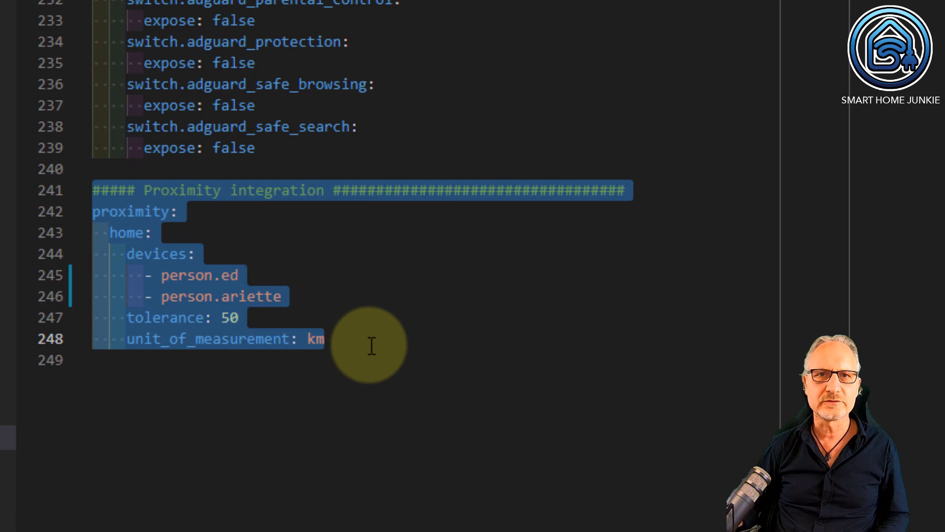
{"action": "left_click", "coordinate": [371, 346]}
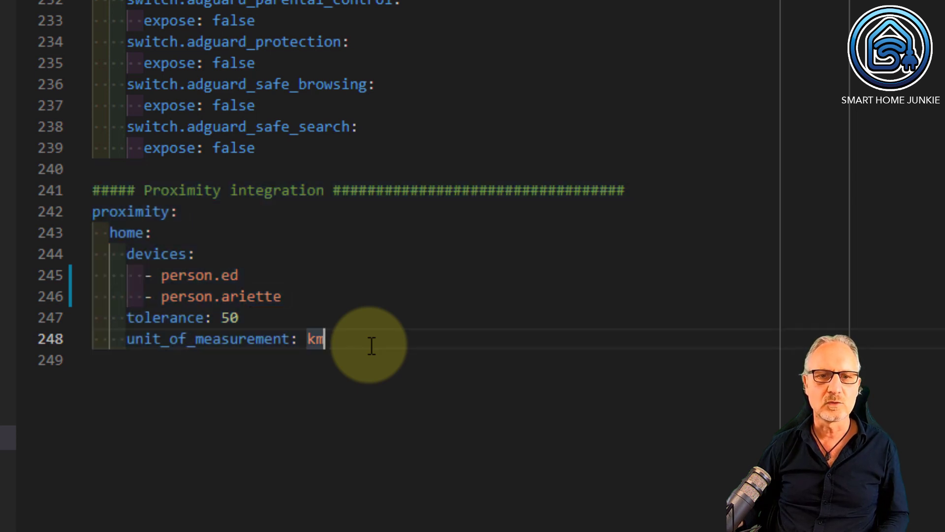
{"action": "double_click", "coordinate": [99, 210]}
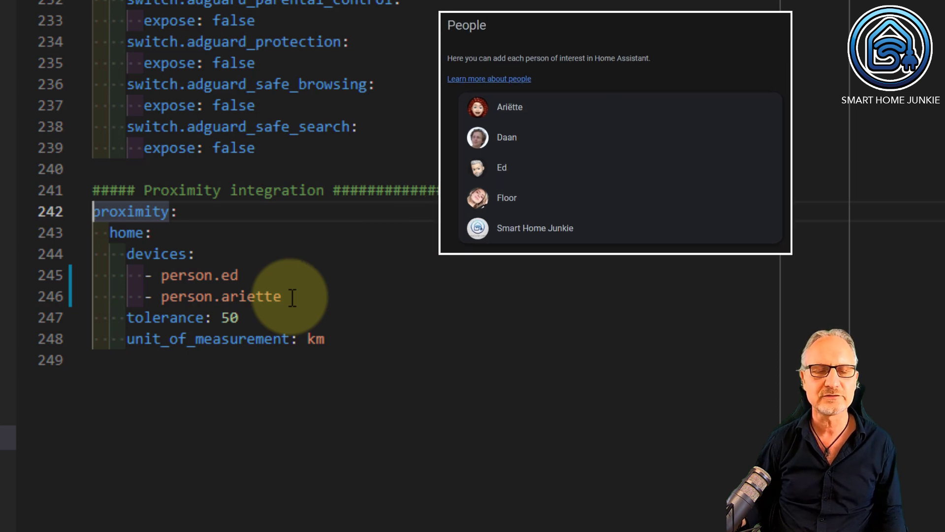
{"action": "left_click", "coordinate": [248, 318]}
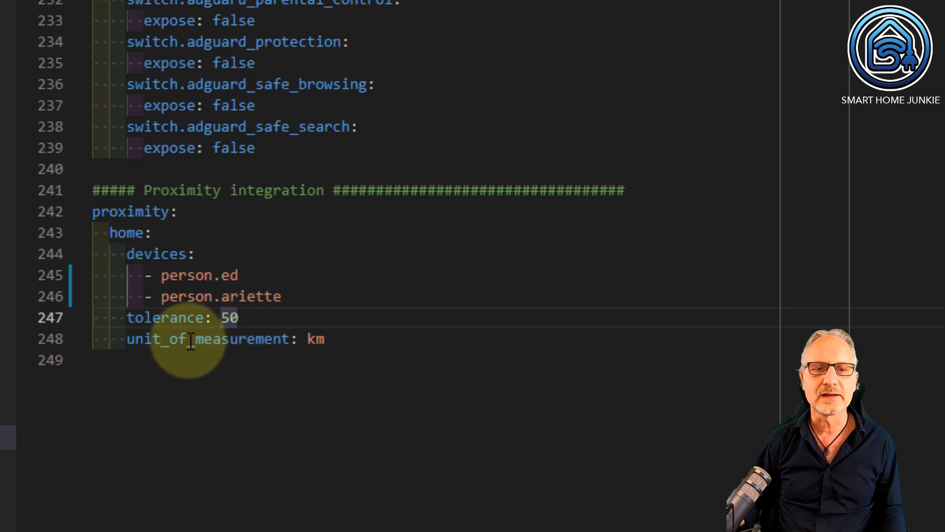
{"action": "left_click", "coordinate": [308, 339]}
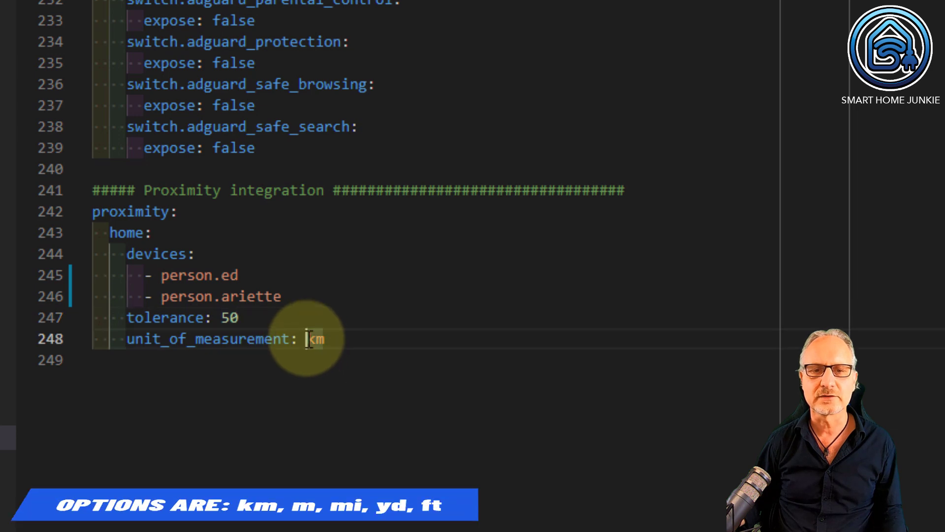
{"action": "left_click", "coordinate": [334, 341]}
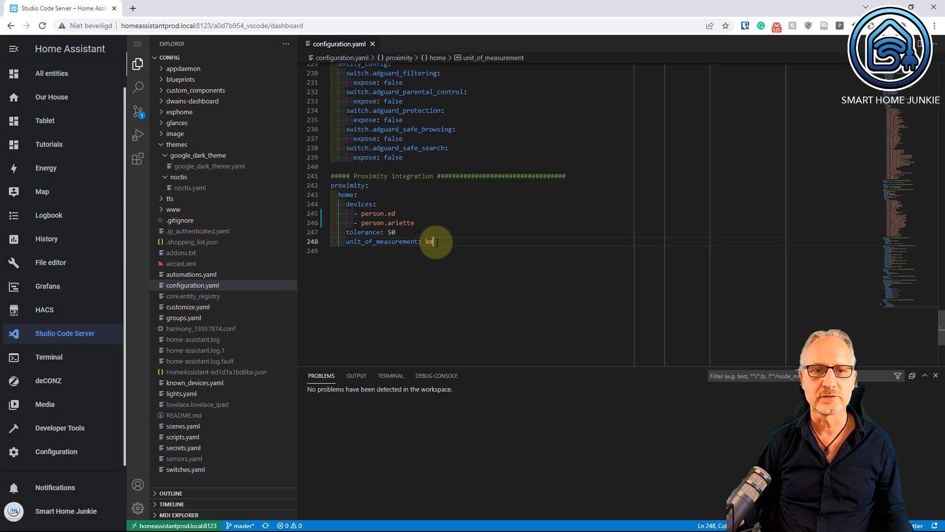
Run the configuration validation check in the Home Assistant server controls
{"action": "left_click", "coordinate": [69, 457]}
{"action": "left_click", "coordinate": [453, 377]}
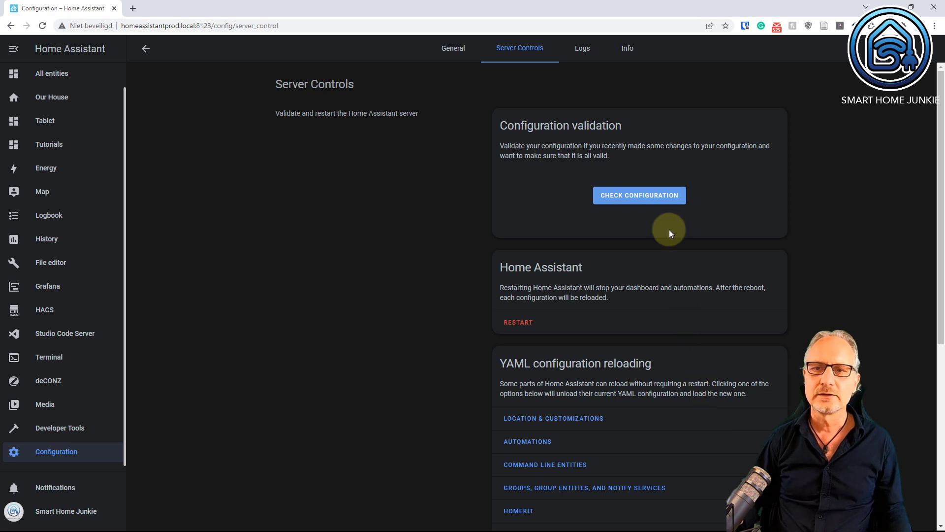
{"action": "left_click", "coordinate": [640, 196]}
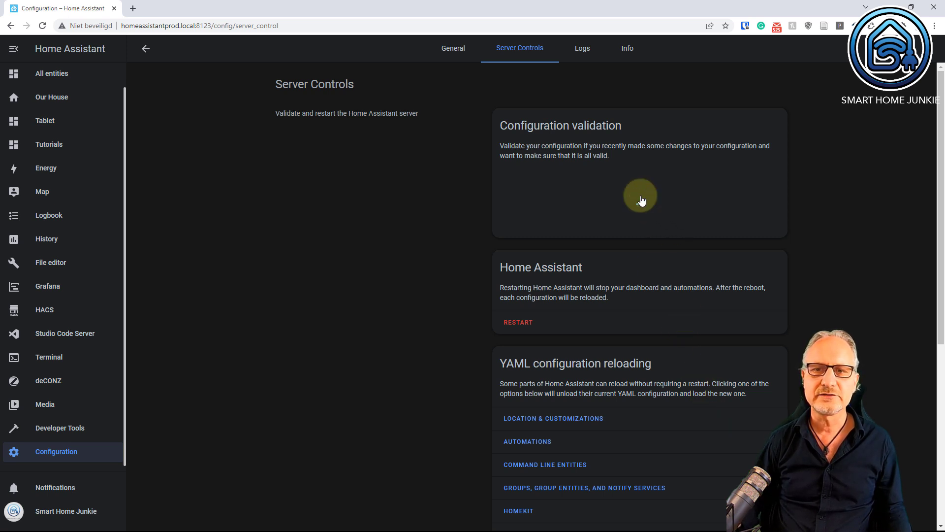
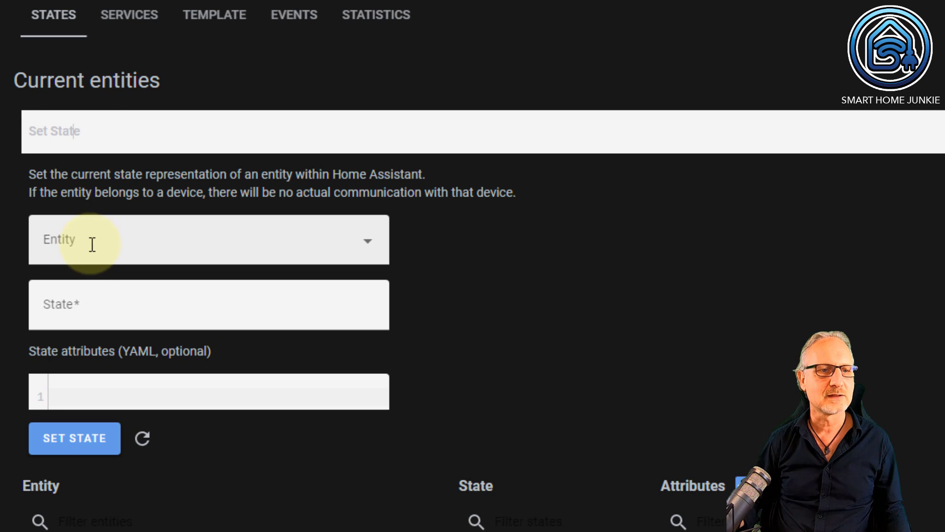
Find the proximity.home entity by searching for "proximity" and load its current state and attributes for inspection
{"action": "left_click", "coordinate": [91, 244]}
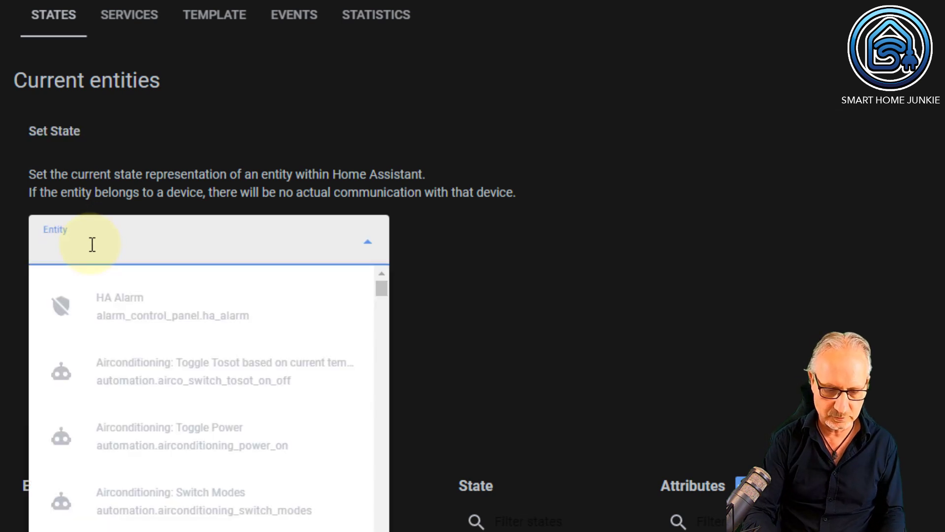
{"action": "type", "text": "proximi"}
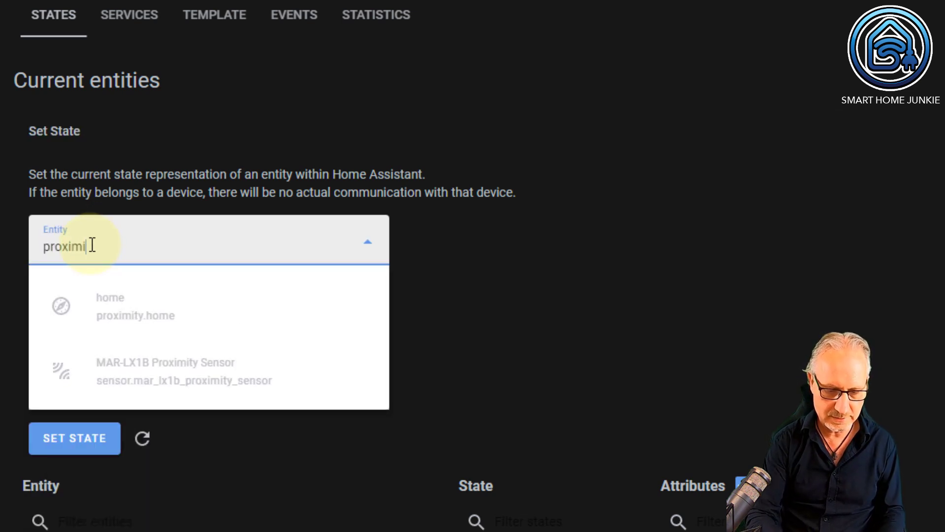
{"action": "type", "text": "ty"}
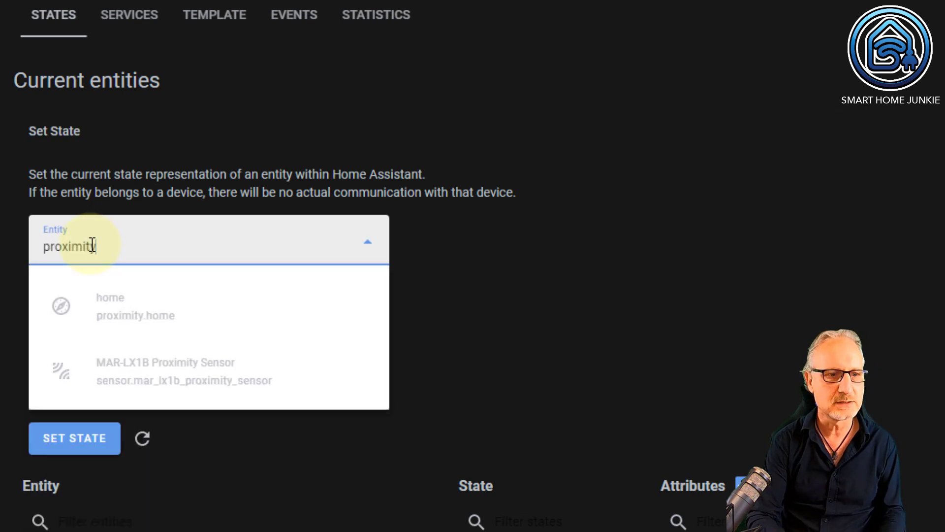
{"action": "left_click", "coordinate": [146, 323]}
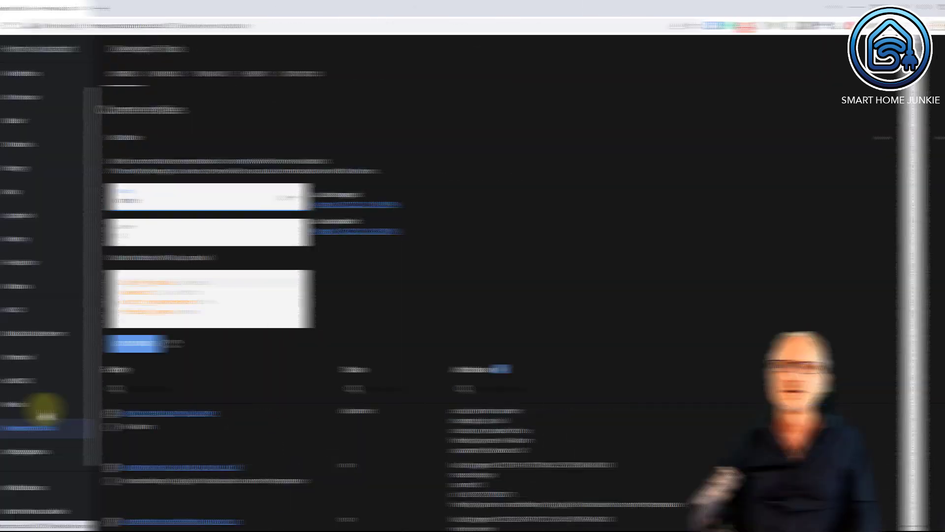
Create a new empty automation in the Automations & Scenes configuration
{"action": "left_click", "coordinate": [63, 452]}
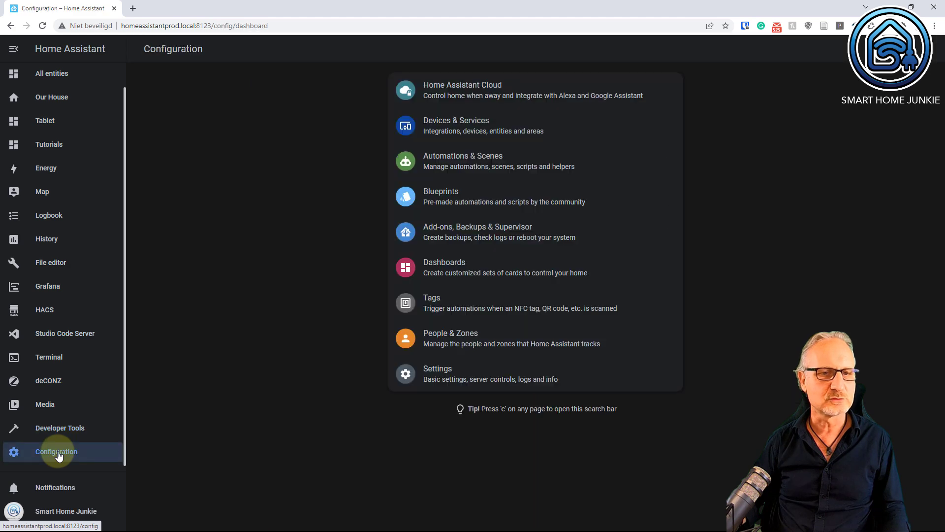
{"action": "left_click", "coordinate": [451, 163]}
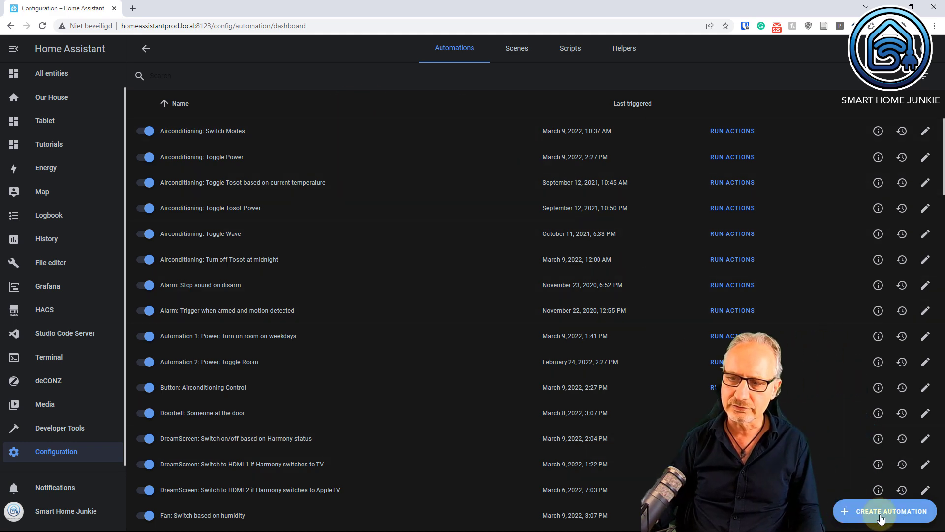
{"action": "left_click", "coordinate": [880, 517]}
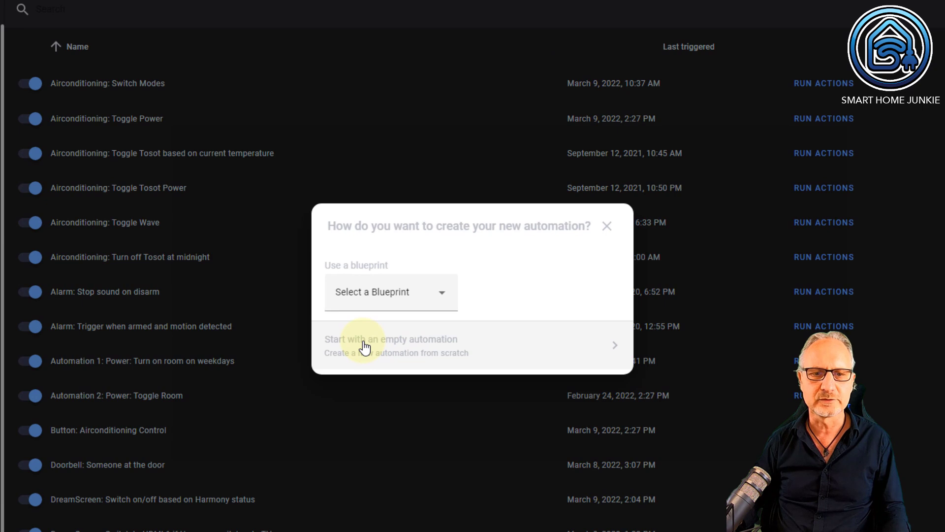
{"action": "left_click", "coordinate": [428, 349]}
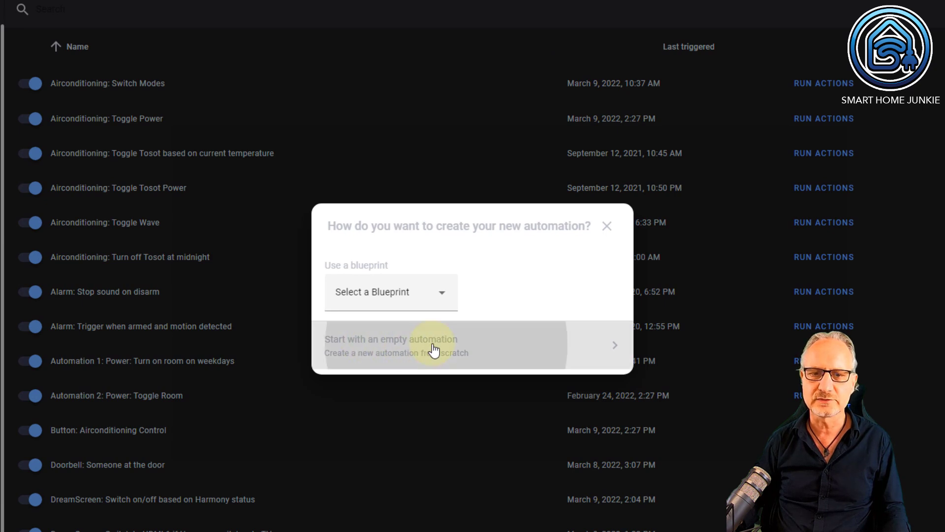
Rename the new automation as "Geofence: Switch heating"
{"action": "left_click", "coordinate": [308, 115]}
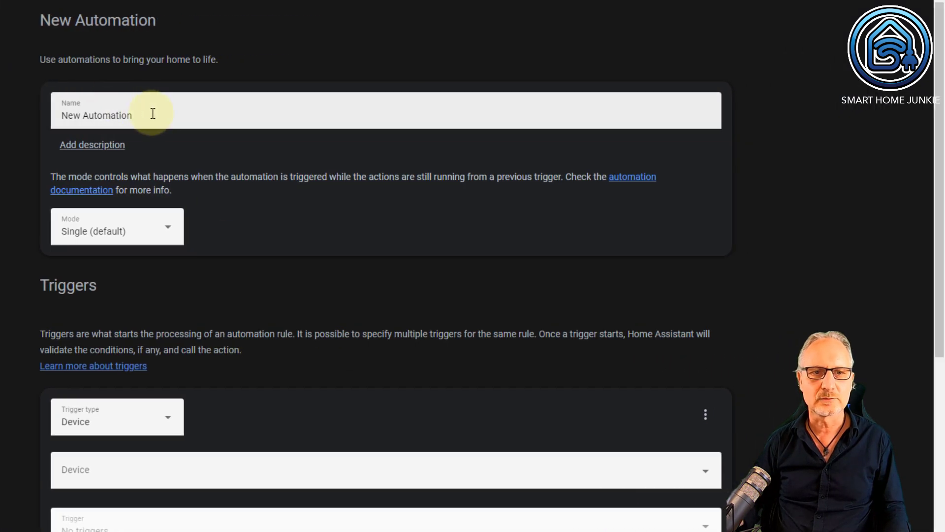
{"action": "left_click_drag", "start_coordinate": [118, 115], "coordinate": [44, 114]}
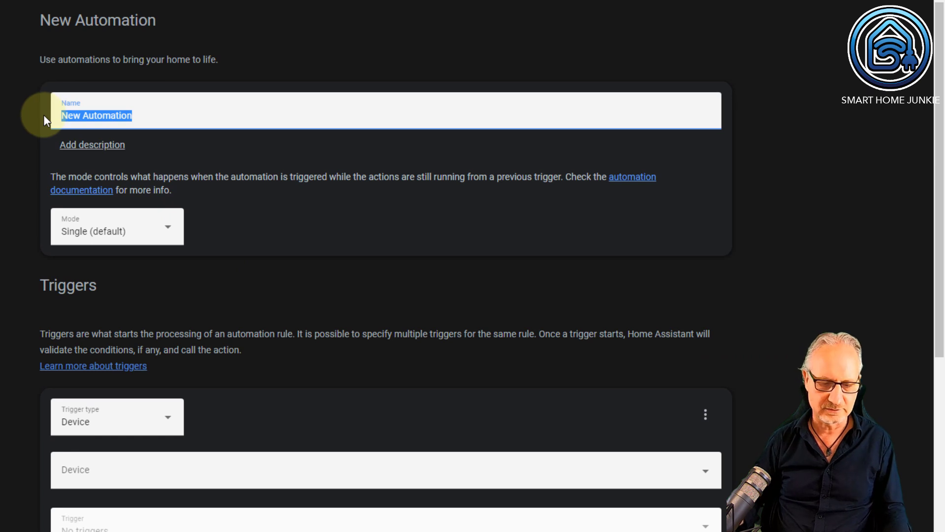
{"action": "type", "text": "Geo"}
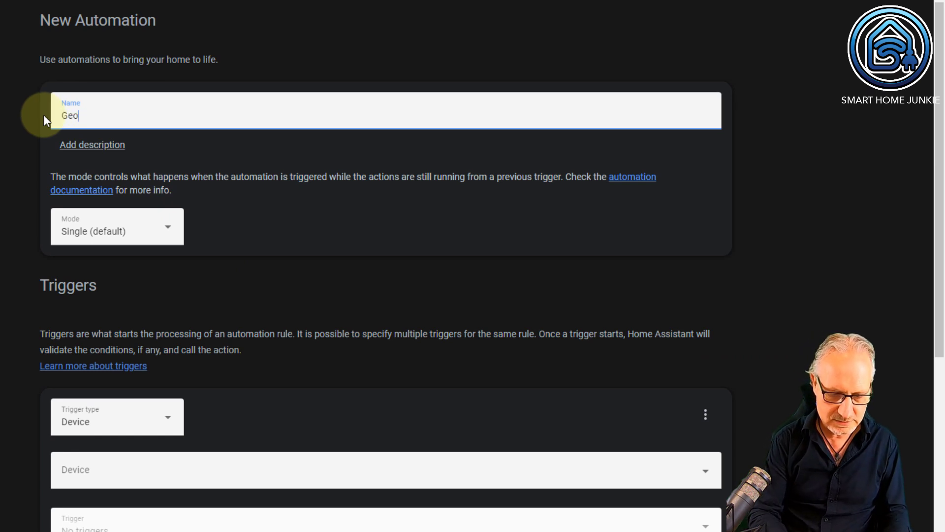
{"action": "type", "text": "fence: "}
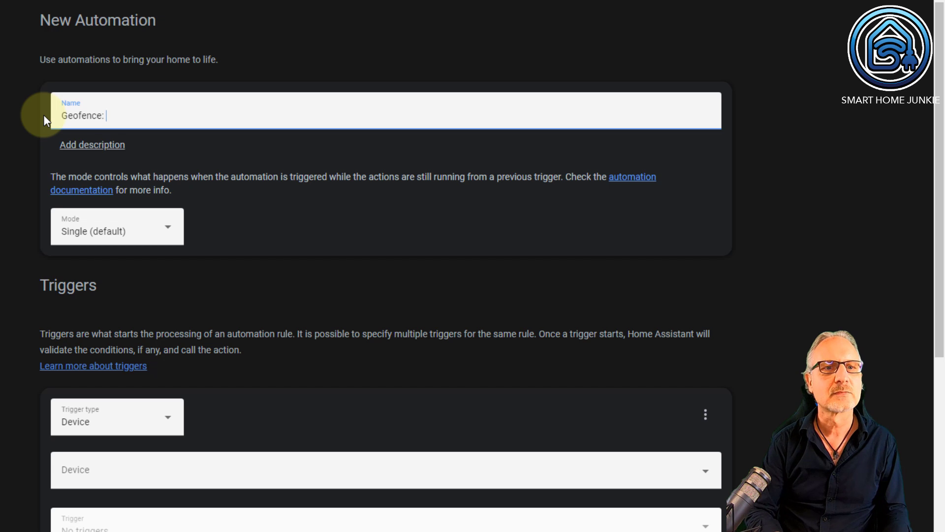
{"action": "type", "text": "Swi"}
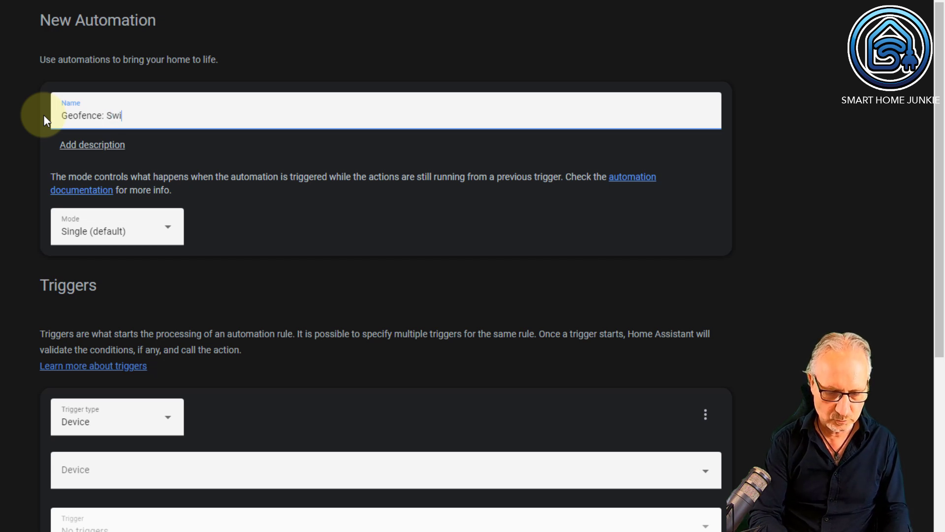
{"action": "type", "text": "tch"}
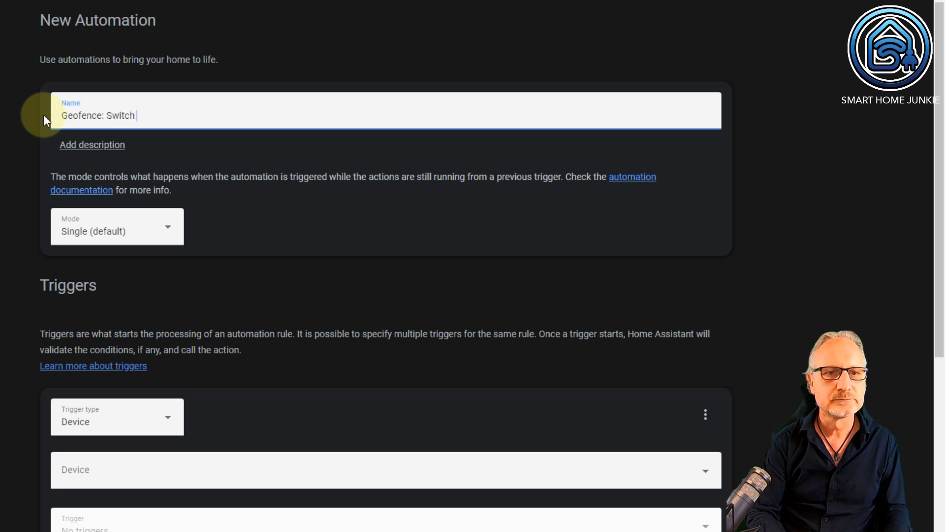
{"action": "type", "text": " heating"}
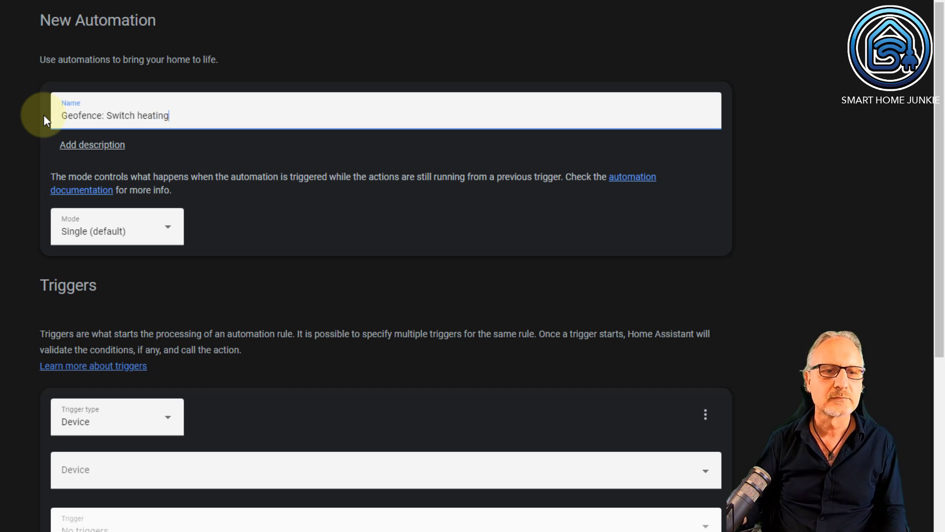
Configure the first trigger as a Numeric state trigger on proximity.home with an above value of 5
{"action": "scroll", "coordinate": [198, 228], "scroll_direction": "down", "scroll_amount": 1}
{"action": "scroll", "coordinate": [198, 228], "scroll_direction": "down", "scroll_amount": 5}
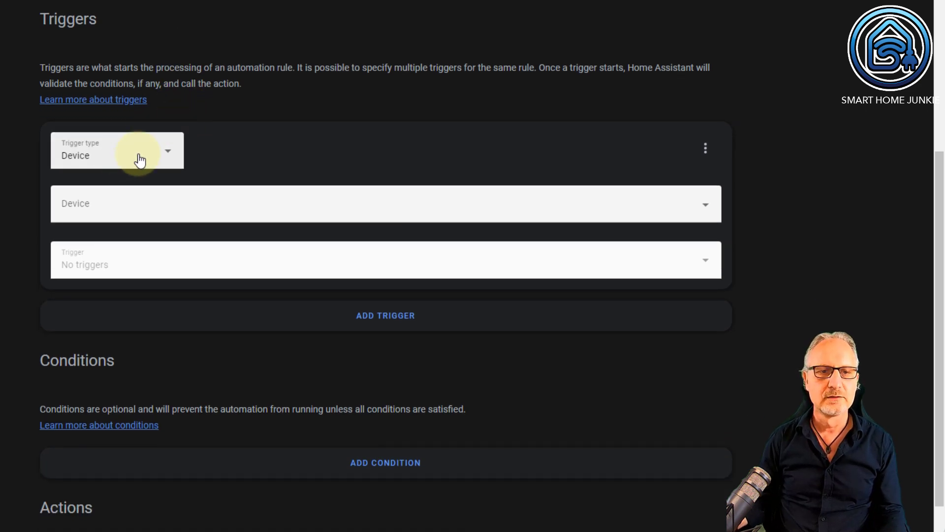
{"action": "left_click", "coordinate": [140, 160]}
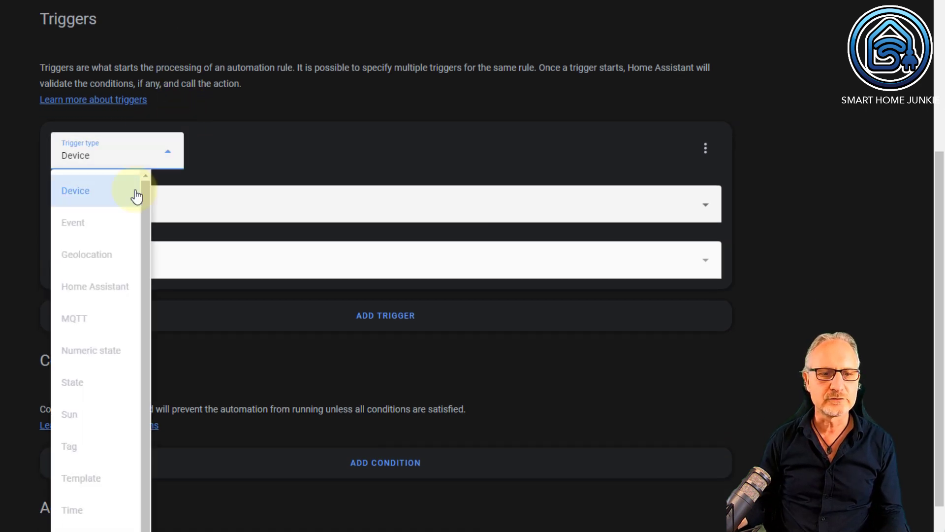
{"action": "left_click", "coordinate": [110, 353]}
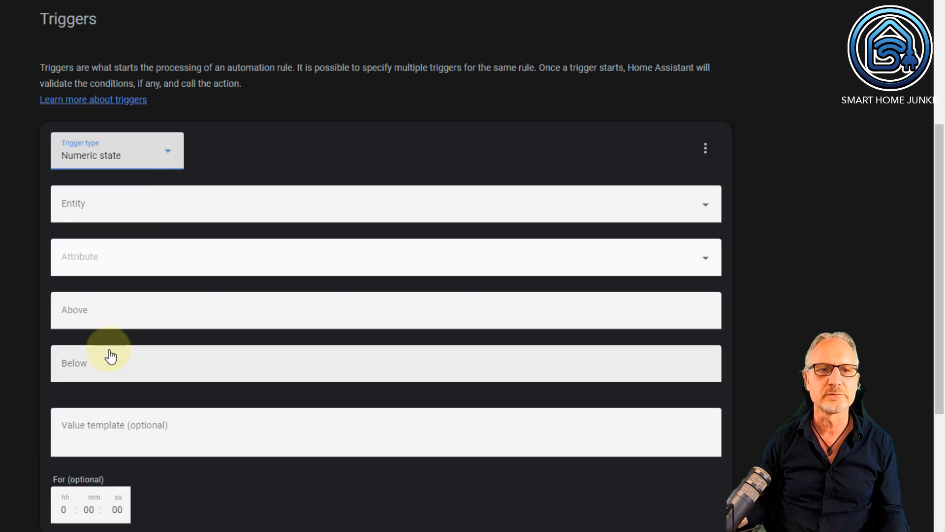
{"action": "left_click", "coordinate": [99, 210]}
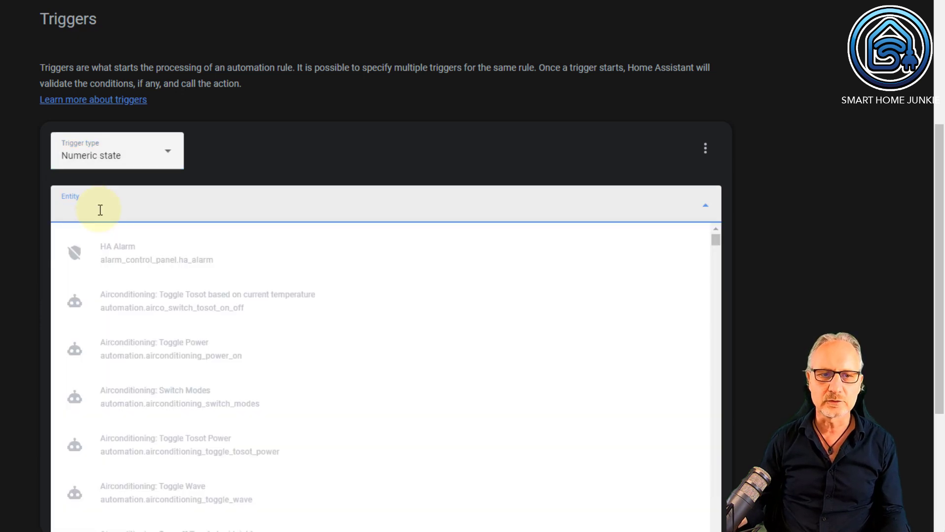
{"action": "type", "text": "proximity"}
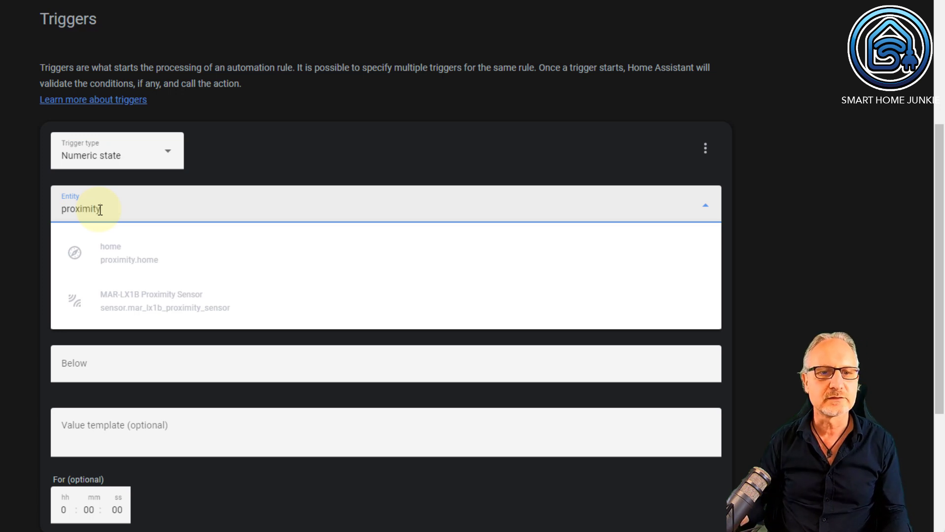
{"action": "left_click", "coordinate": [132, 267]}
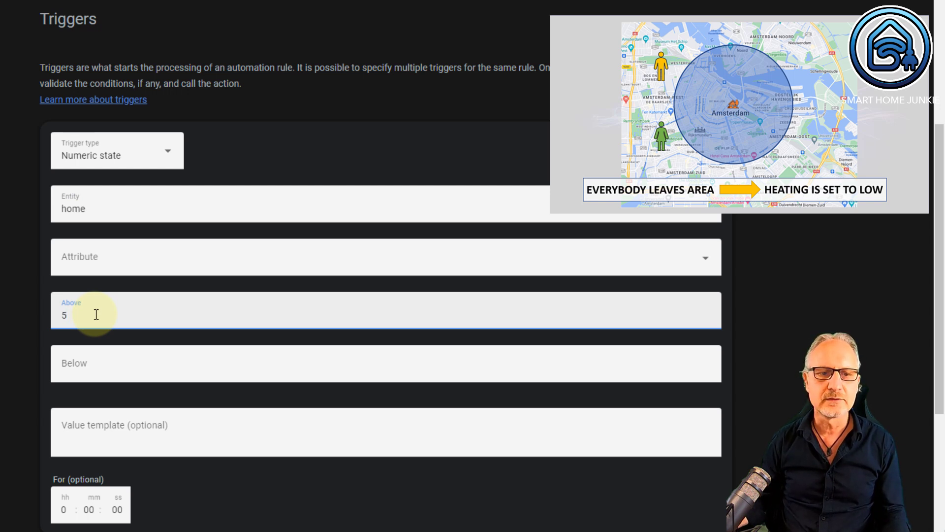
{"action": "key", "text": "Tab"}
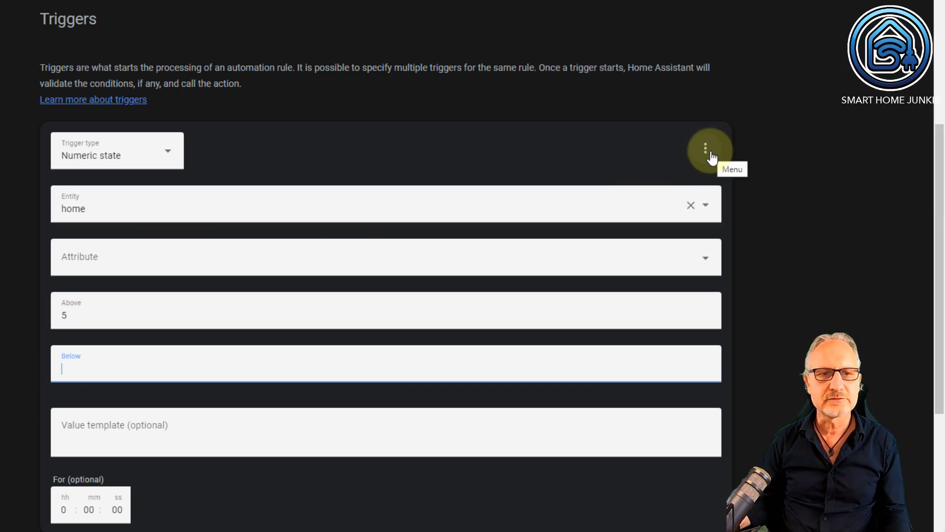
Give the above-5 trigger the trigger ID "leaving-home"
{"action": "left_click", "coordinate": [710, 154]}
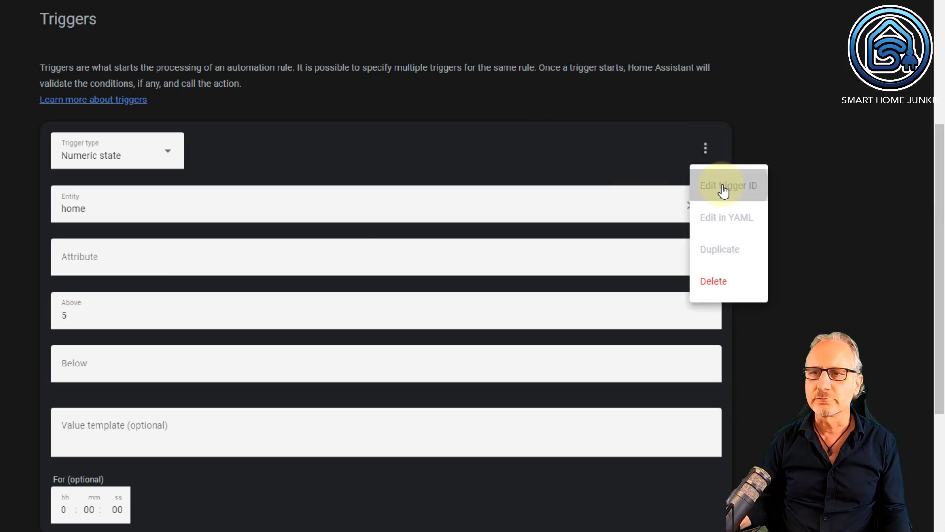
{"action": "left_click", "coordinate": [719, 186]}
{"action": "left_click", "coordinate": [117, 205]}
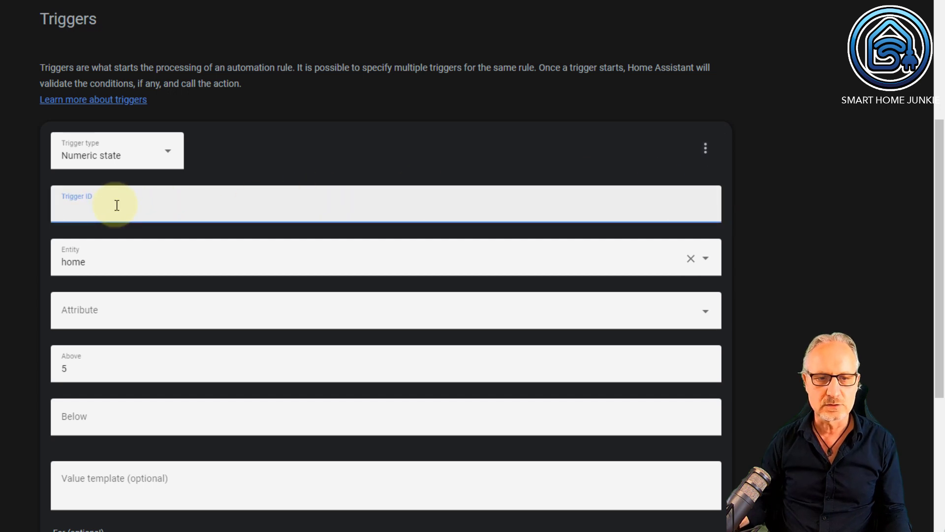
{"action": "type", "text": "leaving-home"}
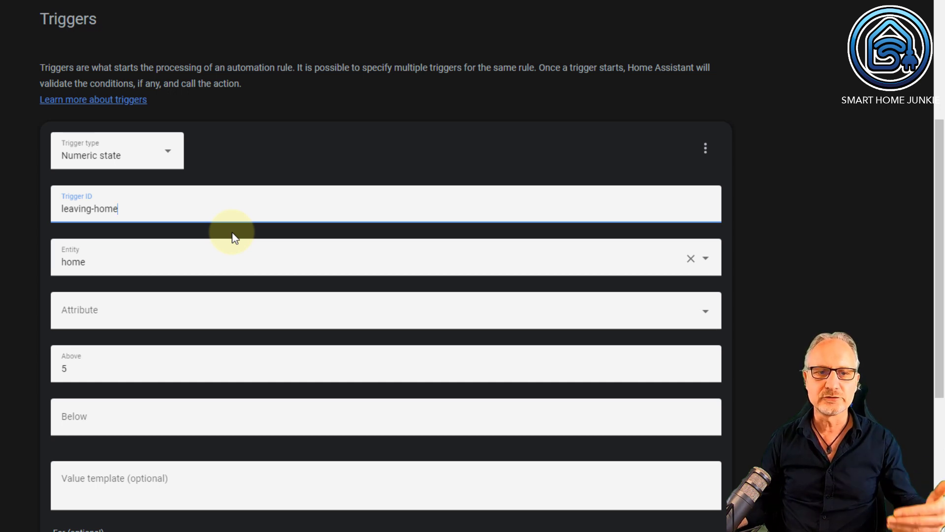
Add a second trigger of type Numeric state on proximity.home with a below value of 5
{"action": "scroll", "coordinate": [235, 237], "scroll_direction": "down", "scroll_amount": 5}
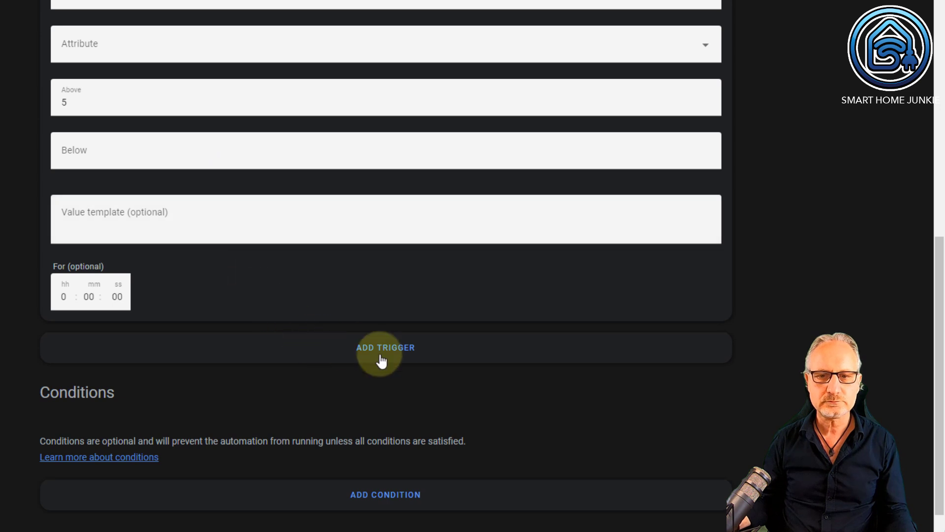
{"action": "scroll", "coordinate": [409, 358], "scroll_direction": "down", "scroll_amount": 1}
{"action": "left_click", "coordinate": [388, 279]}
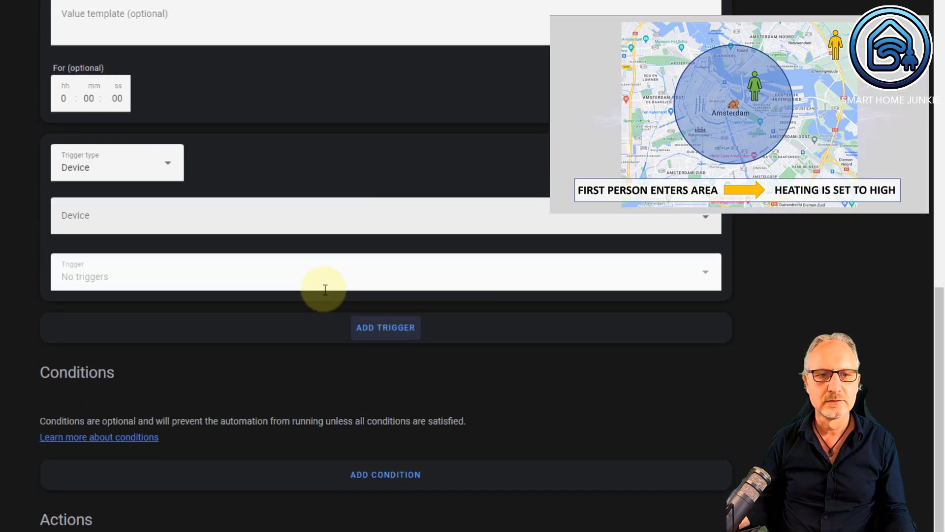
{"action": "left_click", "coordinate": [129, 167]}
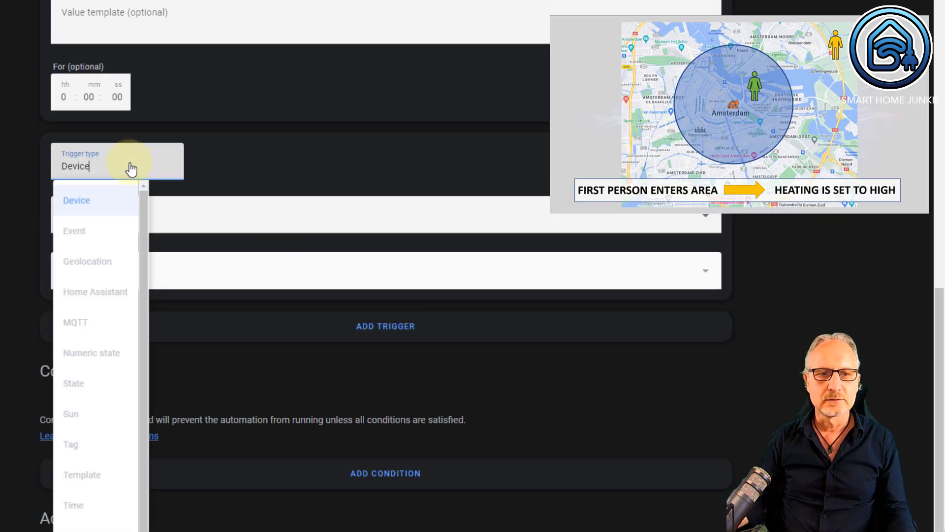
{"action": "left_click", "coordinate": [104, 363]}
{"action": "left_click", "coordinate": [110, 216]}
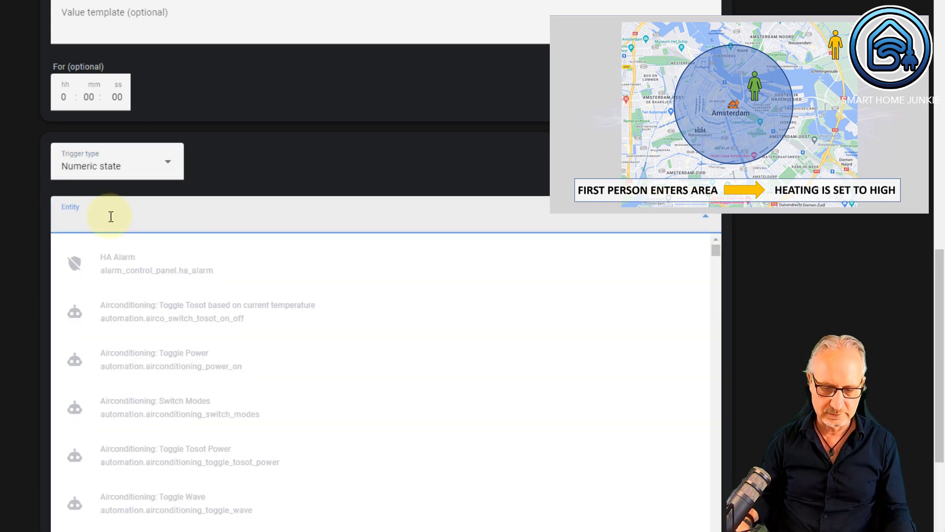
{"action": "type", "text": "proxi"}
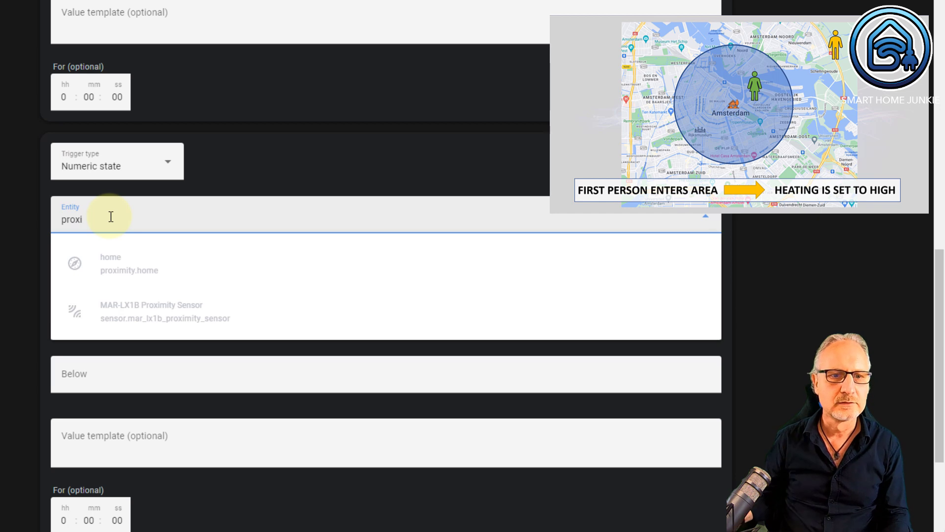
{"action": "left_click", "coordinate": [135, 268]}
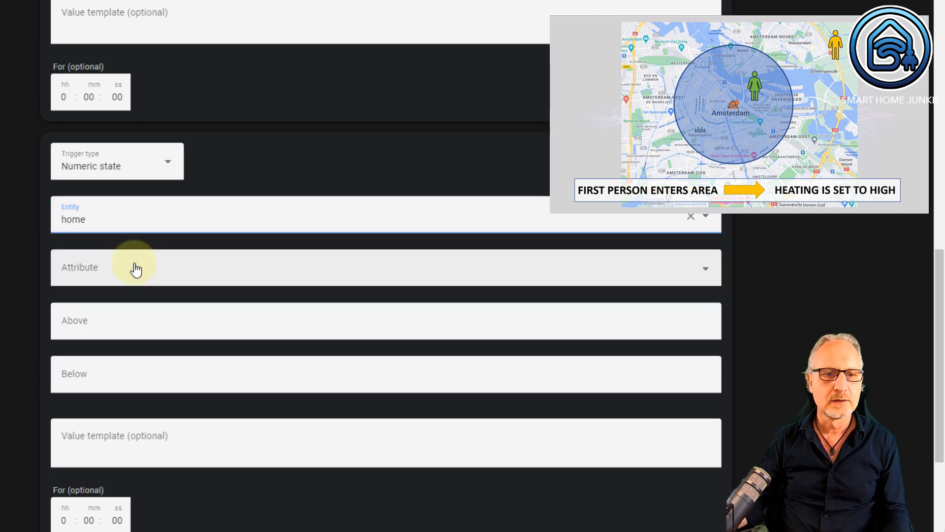
{"action": "left_click", "coordinate": [102, 373]}
{"action": "type", "text": "5"}
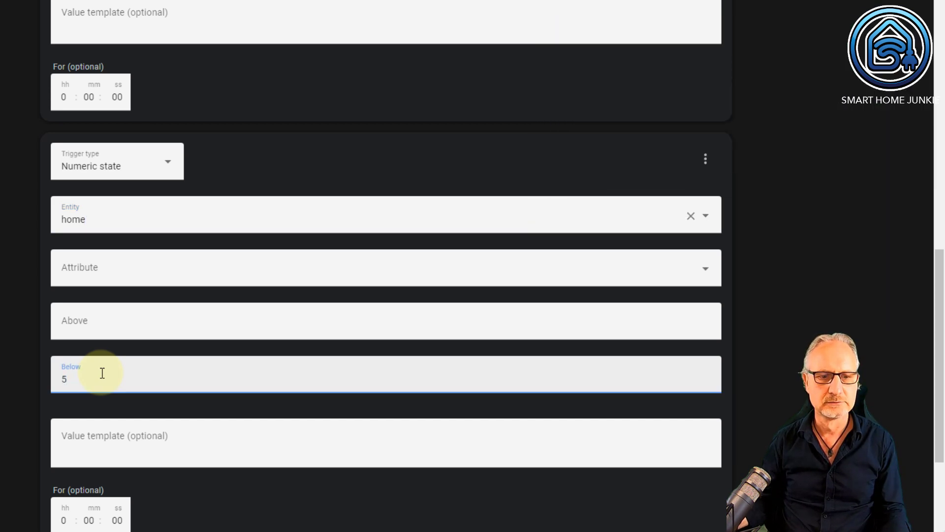
{"action": "key", "text": "Tab"}
Give the below-5 trigger the trigger ID "approaching-home"
{"action": "left_click", "coordinate": [705, 158]}
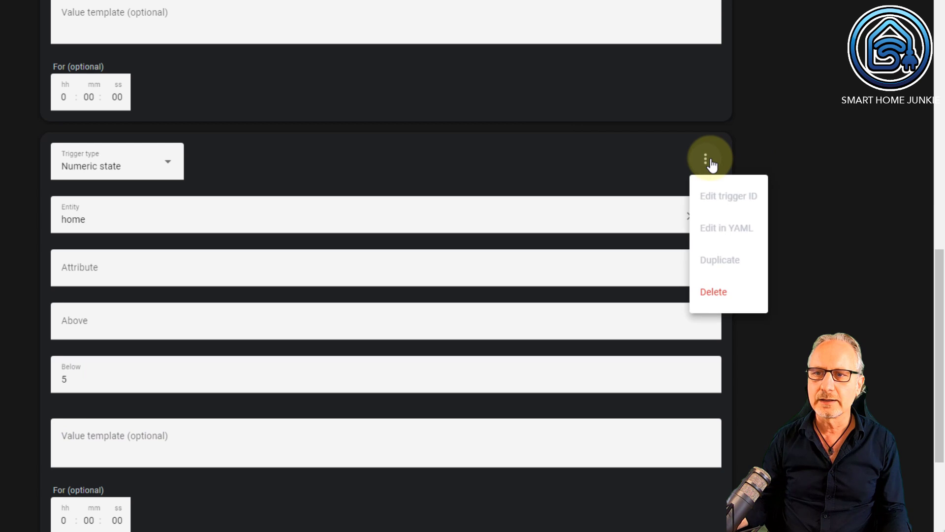
{"action": "left_click", "coordinate": [724, 206]}
{"action": "left_click", "coordinate": [115, 214]}
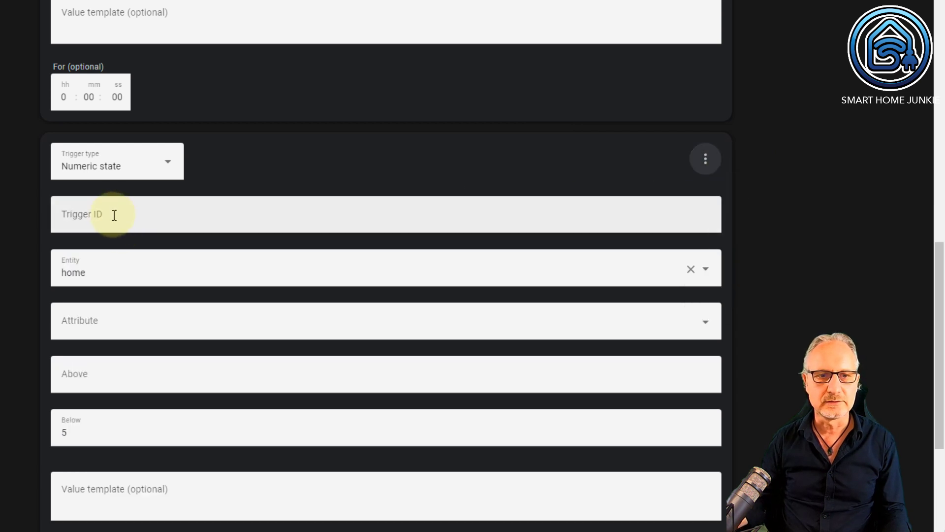
{"action": "type", "text": "approaching"}
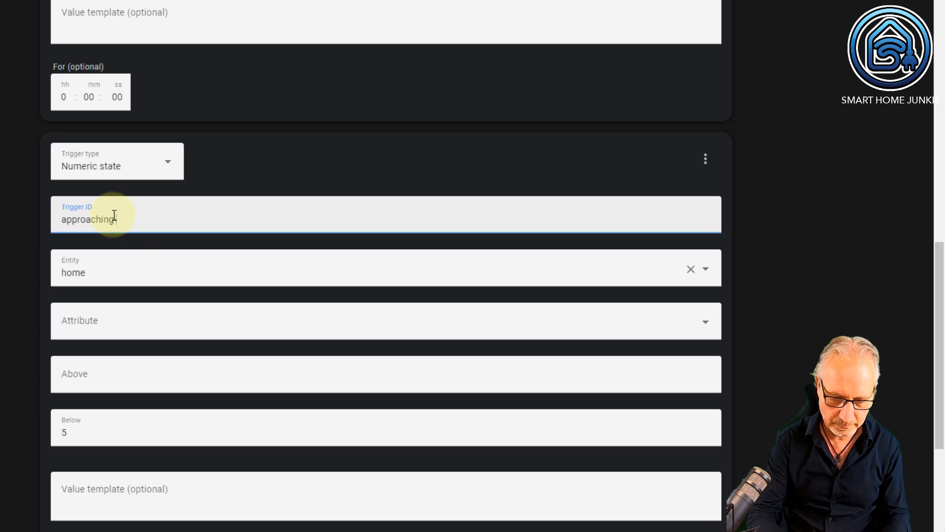
{"action": "type", "text": "-home"}
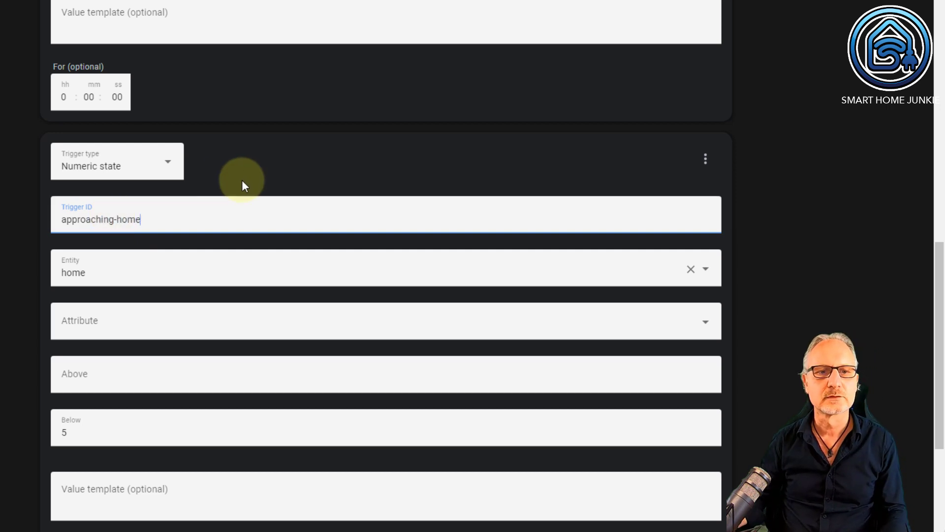
{"action": "left_click", "coordinate": [262, 170]}
Change the type of the automation's first action from Device to Choose
{"action": "scroll", "coordinate": [3, 228], "scroll_direction": "up", "scroll_amount": 7}
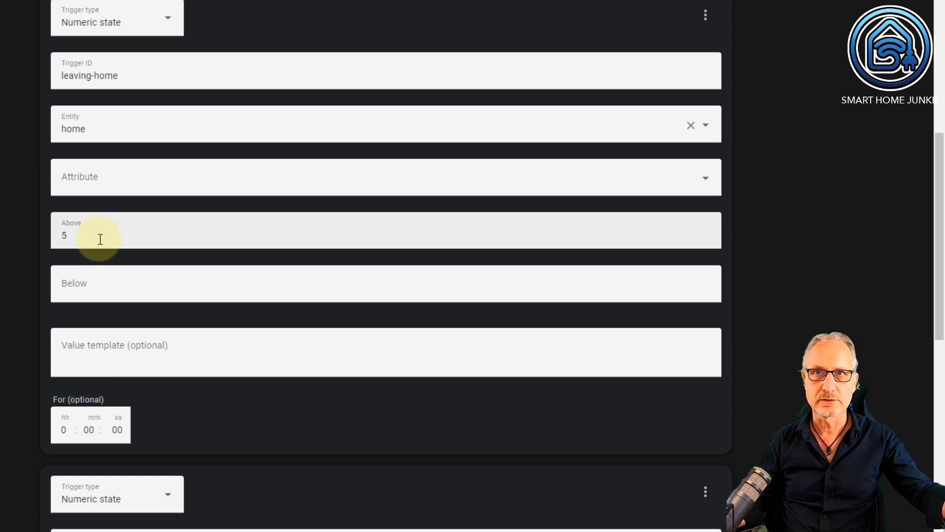
{"action": "scroll", "coordinate": [147, 242], "scroll_direction": "down", "scroll_amount": 3}
{"action": "scroll", "coordinate": [146, 242], "scroll_direction": "down", "scroll_amount": 6}
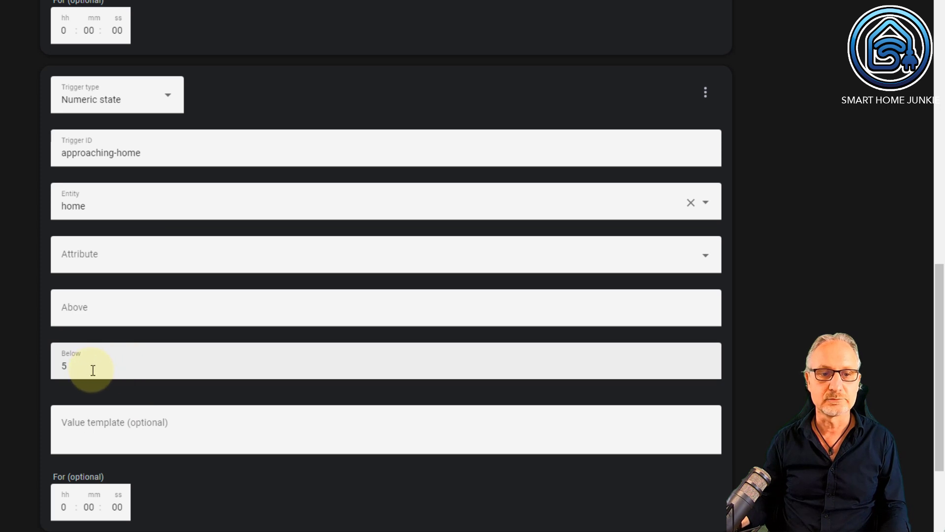
{"action": "scroll", "coordinate": [93, 371], "scroll_direction": "down", "scroll_amount": 8}
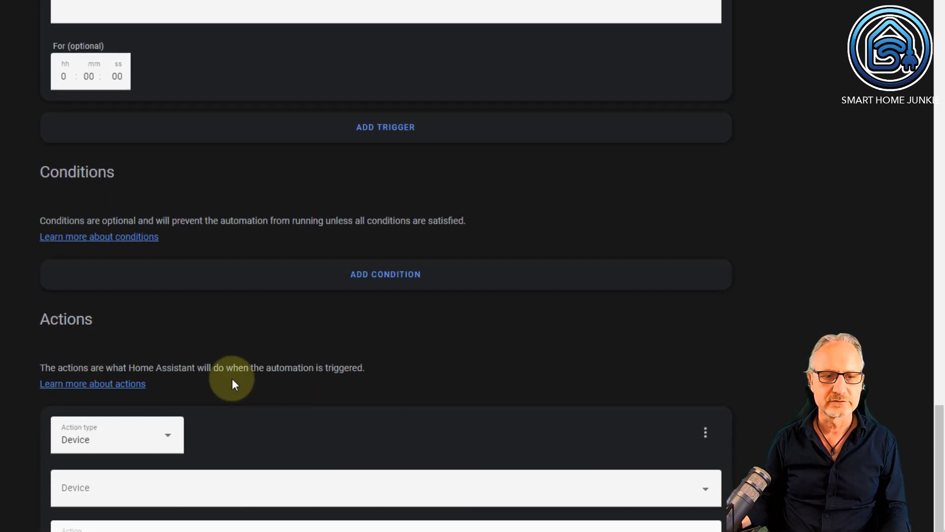
{"action": "left_click", "coordinate": [168, 438]}
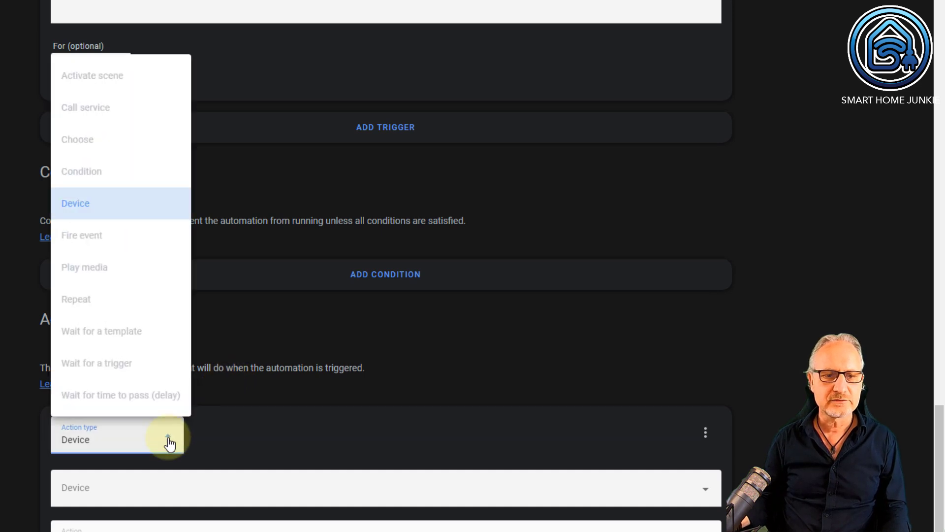
{"action": "left_click", "coordinate": [87, 140]}
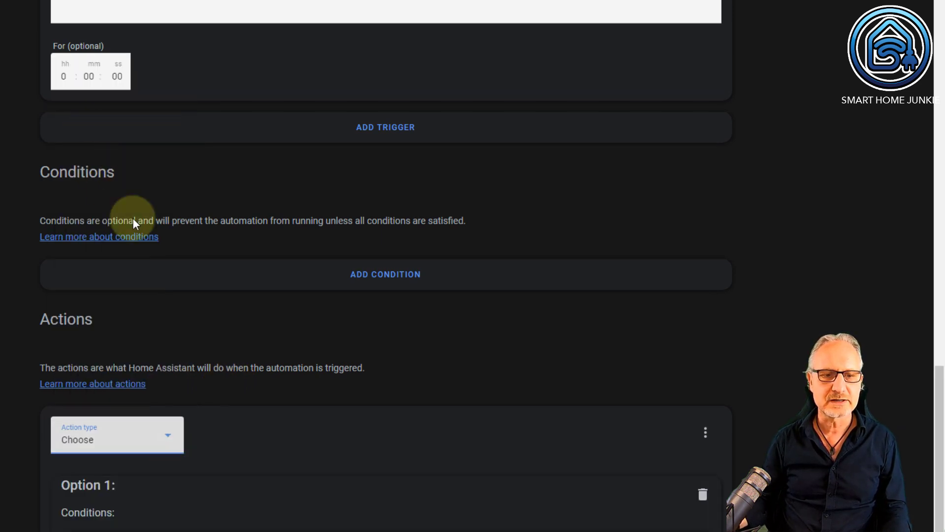
Add a Triggered by condition to Option 1 and select the leaving-home trigger
{"action": "scroll", "coordinate": [213, 287], "scroll_direction": "down", "scroll_amount": 4}
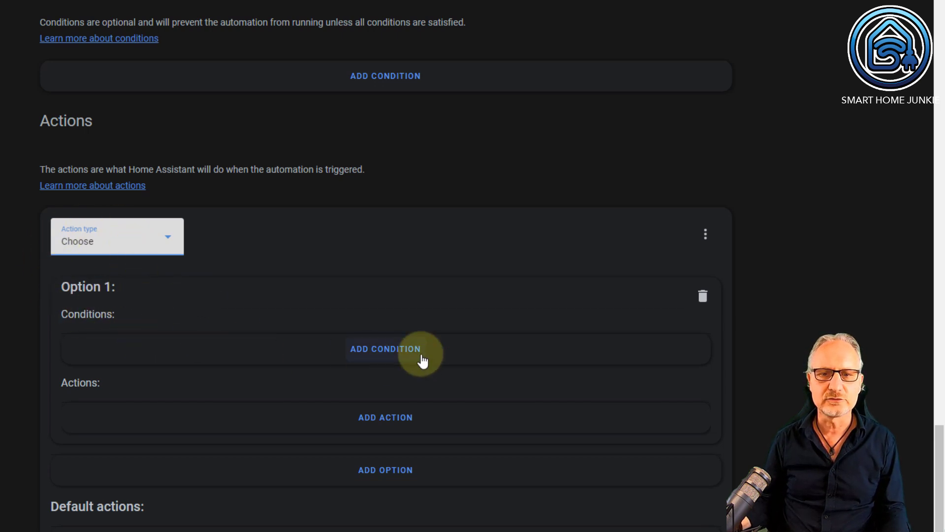
{"action": "left_click", "coordinate": [386, 352]}
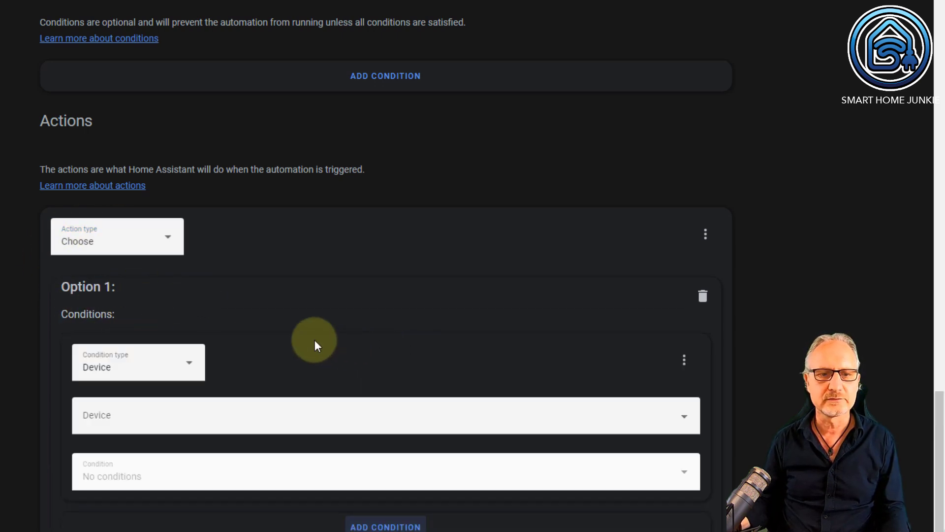
{"action": "scroll", "coordinate": [314, 341], "scroll_direction": "down", "scroll_amount": 4}
{"action": "left_click", "coordinate": [189, 191]}
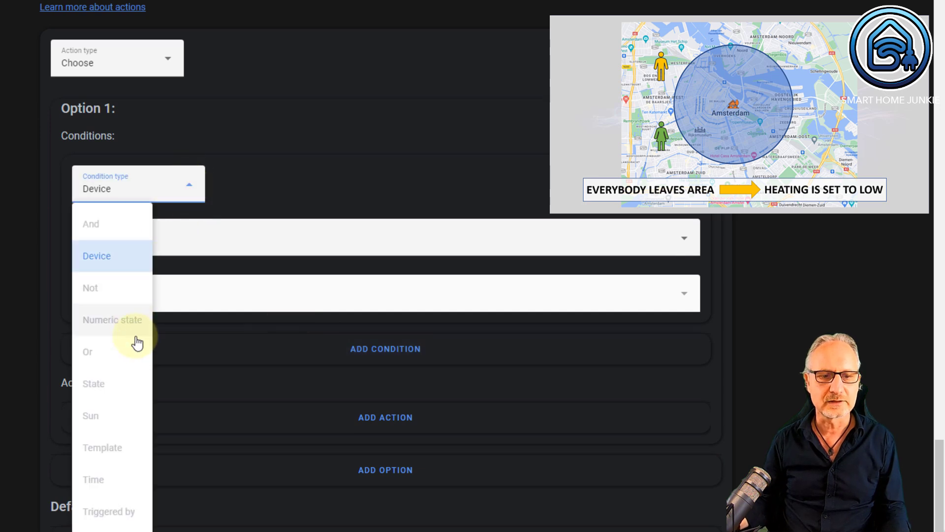
{"action": "left_click", "coordinate": [120, 516]}
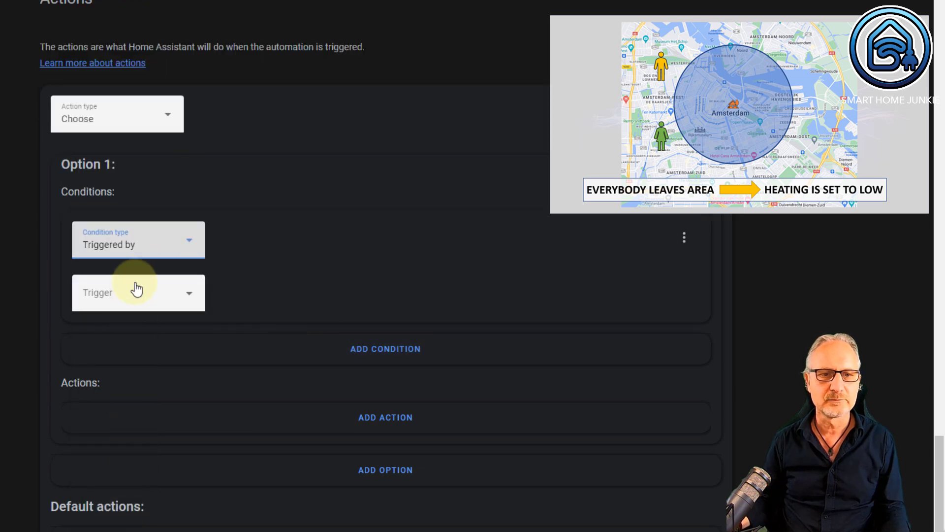
{"action": "left_click", "coordinate": [195, 301]}
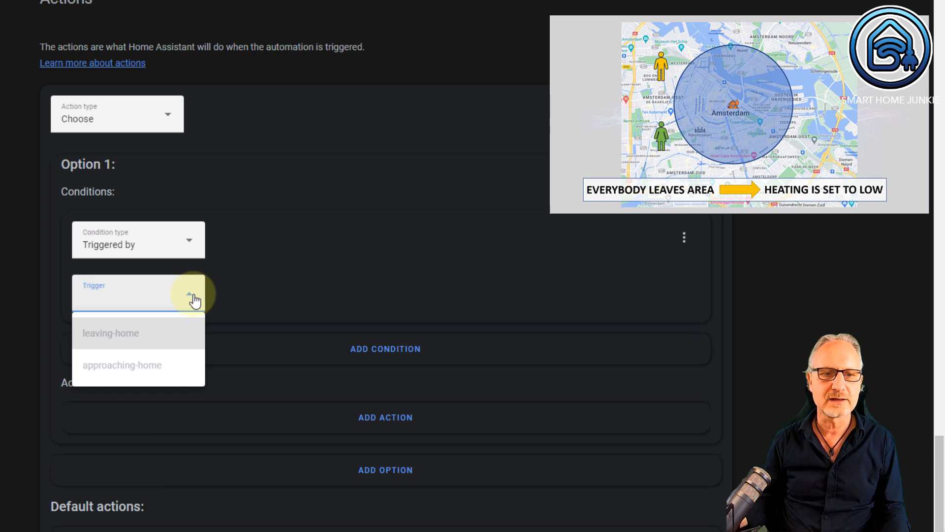
{"action": "left_click", "coordinate": [132, 337]}
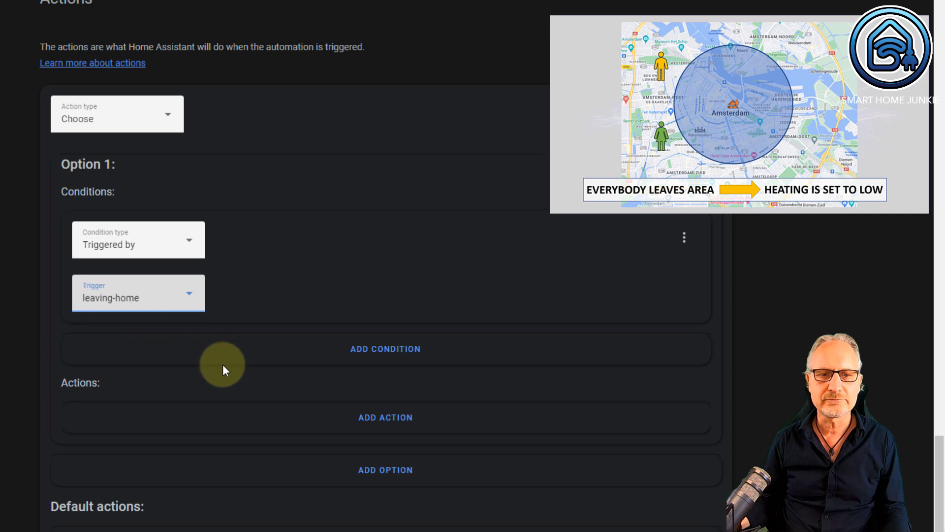
Add a Call service action to Option 1 that uses the service Climate: Set temperature
{"action": "left_click", "coordinate": [401, 424]}
{"action": "scroll", "coordinate": [401, 422], "scroll_direction": "down", "scroll_amount": 4}
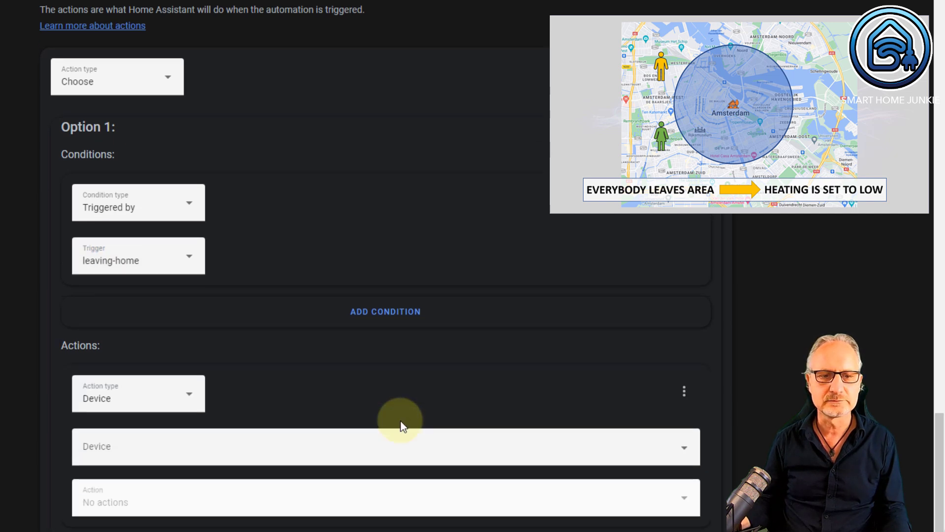
{"action": "left_click", "coordinate": [188, 266]}
{"action": "left_click", "coordinate": [110, 337]}
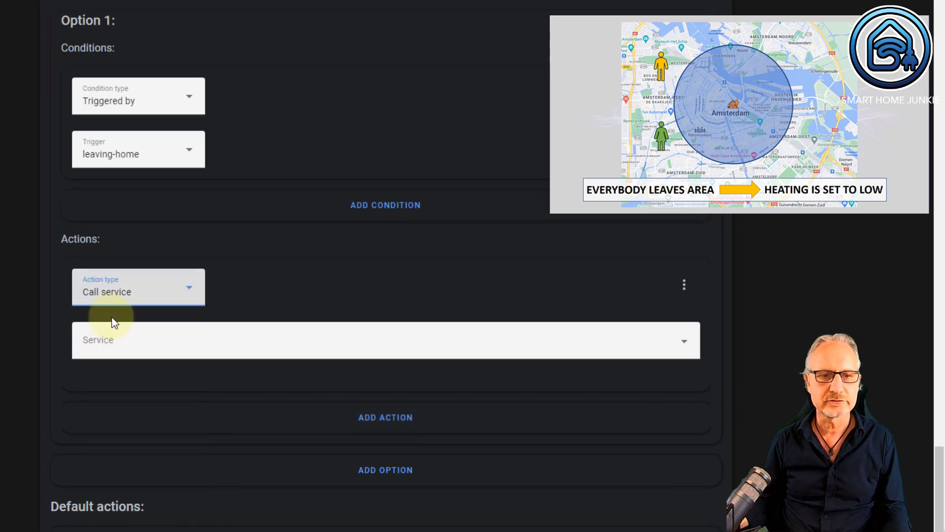
{"action": "left_click", "coordinate": [123, 338]}
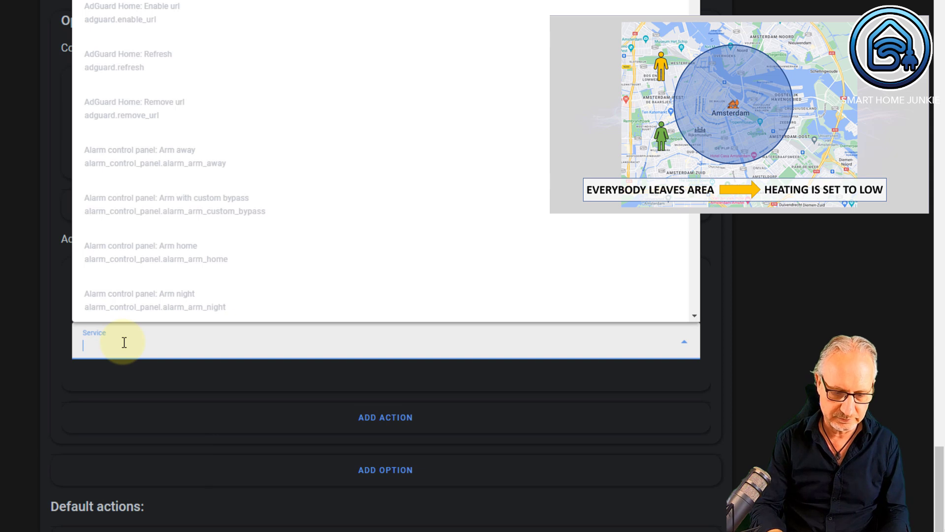
{"action": "type", "text": "climate"}
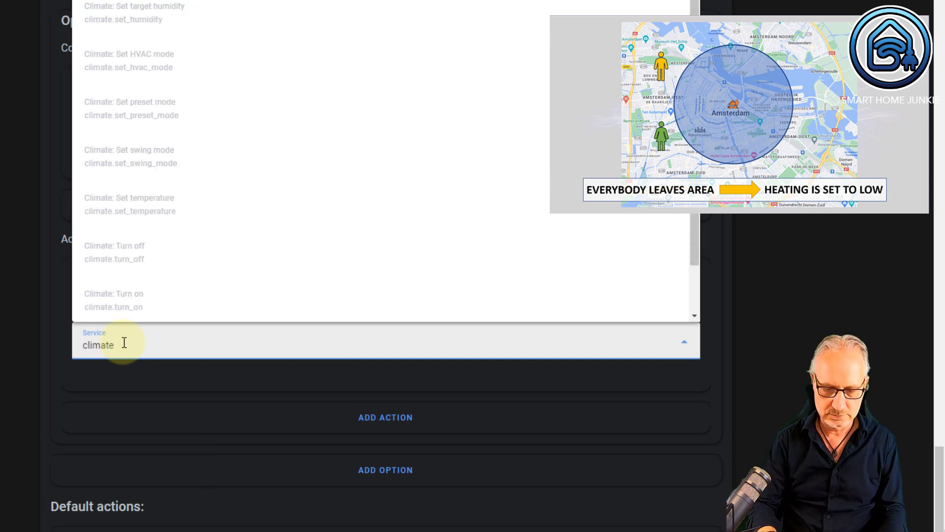
{"action": "type", "text": "."}
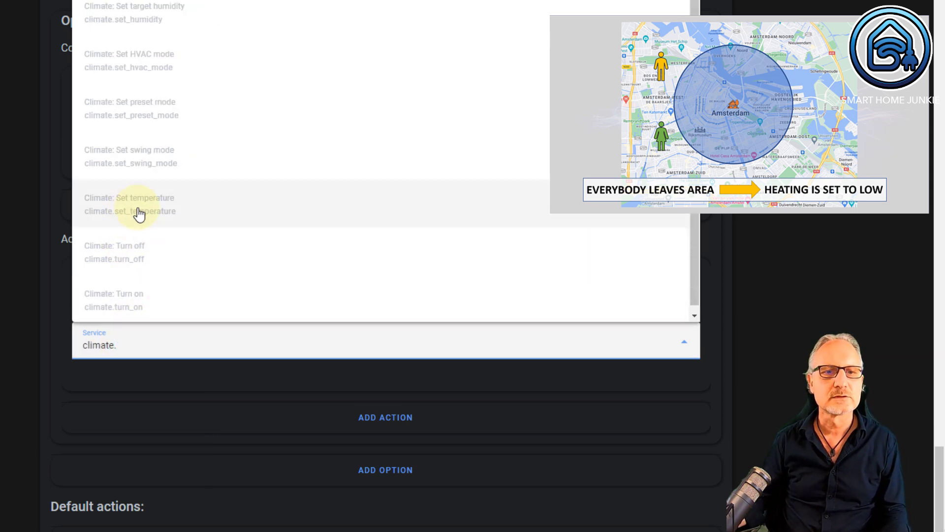
{"action": "left_click", "coordinate": [139, 214]}
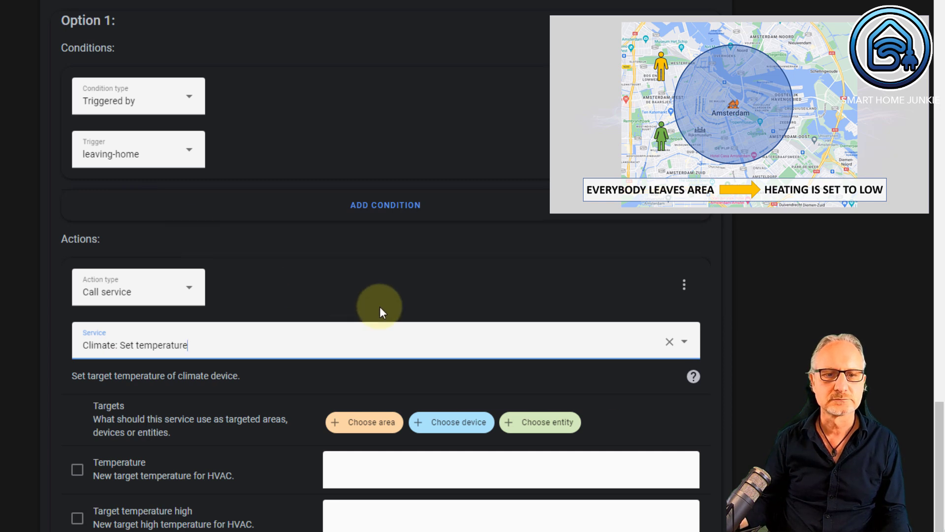
Target the Livingroom climate entity in Option 1's service call and enable its temperature at 15
{"action": "scroll", "coordinate": [383, 303], "scroll_direction": "down", "scroll_amount": 1}
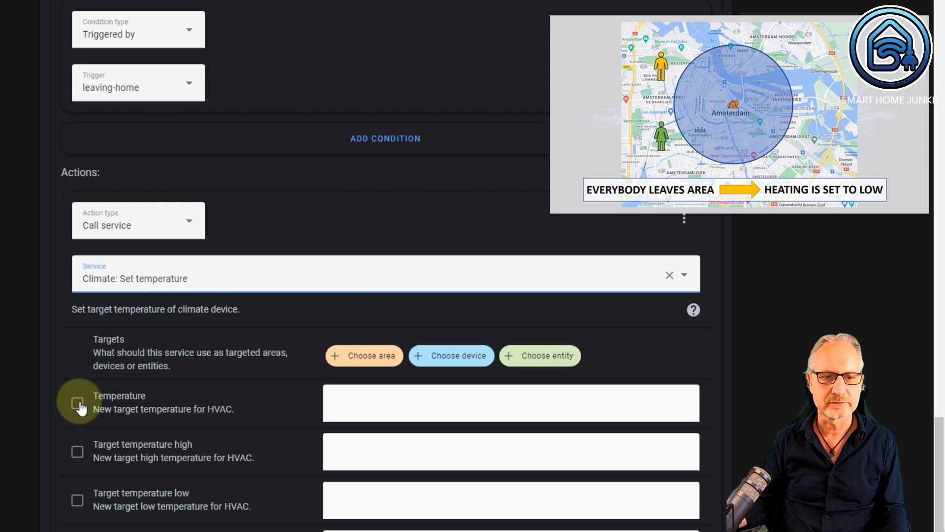
{"action": "left_click", "coordinate": [536, 362]}
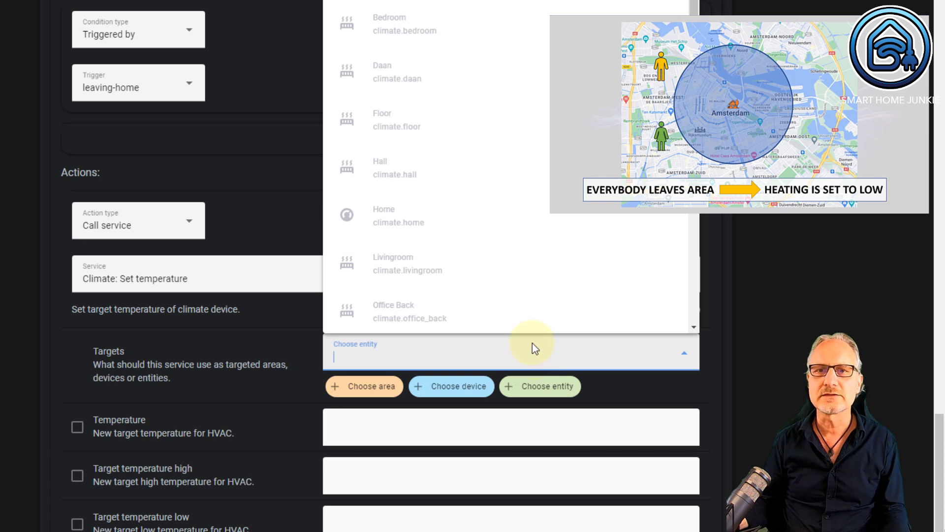
{"action": "left_click", "coordinate": [387, 270]}
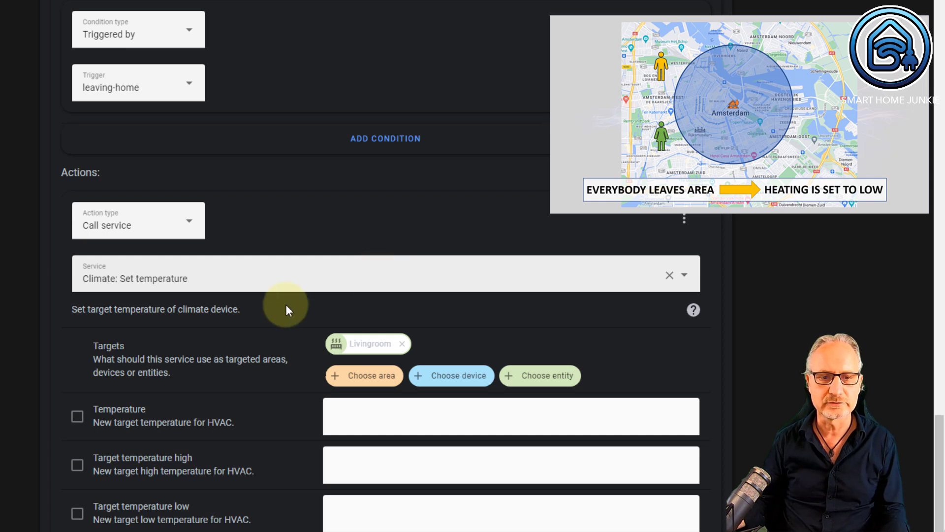
{"action": "left_click", "coordinate": [78, 419]}
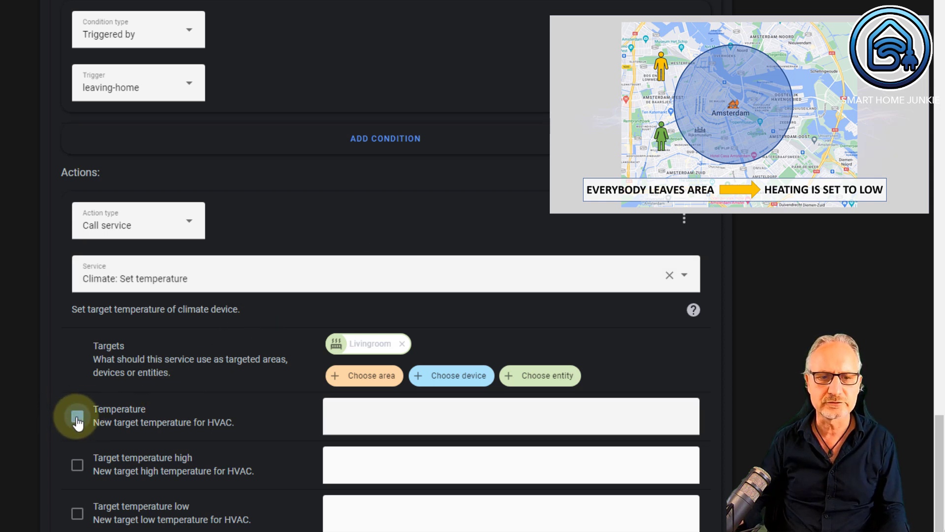
{"action": "left_click", "coordinate": [370, 420]}
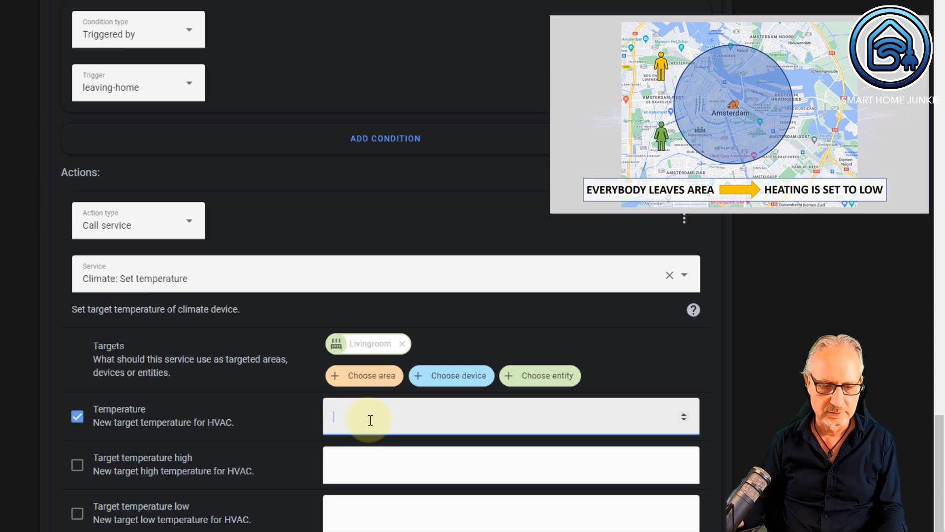
{"action": "type", "text": "15"}
{"action": "key", "text": "Tab"}
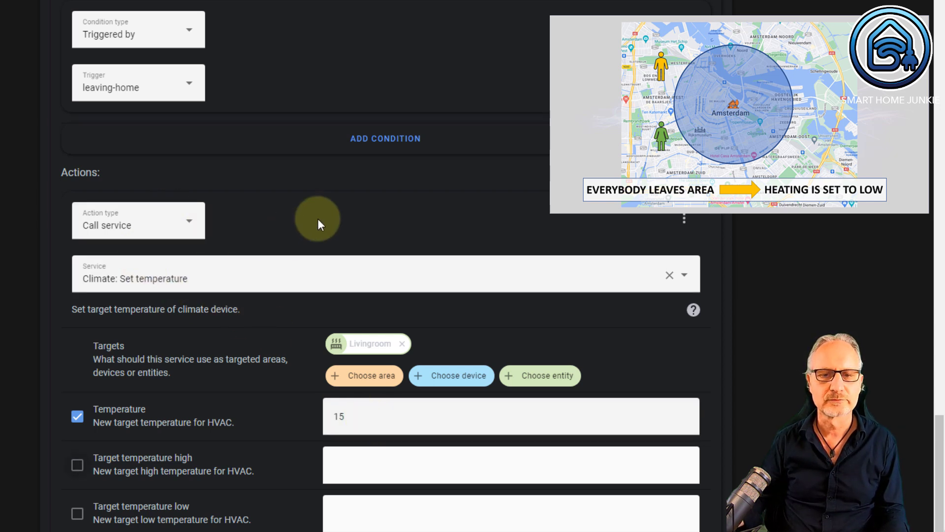
Add a second option to the Choose action with a Triggered by condition for approaching-home
{"action": "scroll", "coordinate": [318, 218], "scroll_direction": "down", "scroll_amount": 3}
{"action": "scroll", "coordinate": [318, 219], "scroll_direction": "down", "scroll_amount": 2}
{"action": "scroll", "coordinate": [318, 224], "scroll_direction": "down", "scroll_amount": 1}
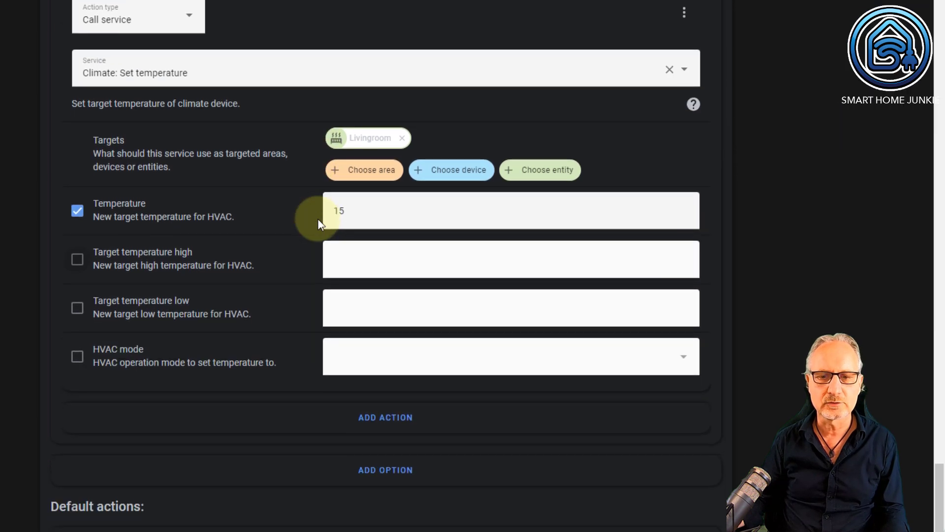
{"action": "left_click", "coordinate": [391, 472]}
{"action": "scroll", "coordinate": [346, 434], "scroll_direction": "down", "scroll_amount": 4}
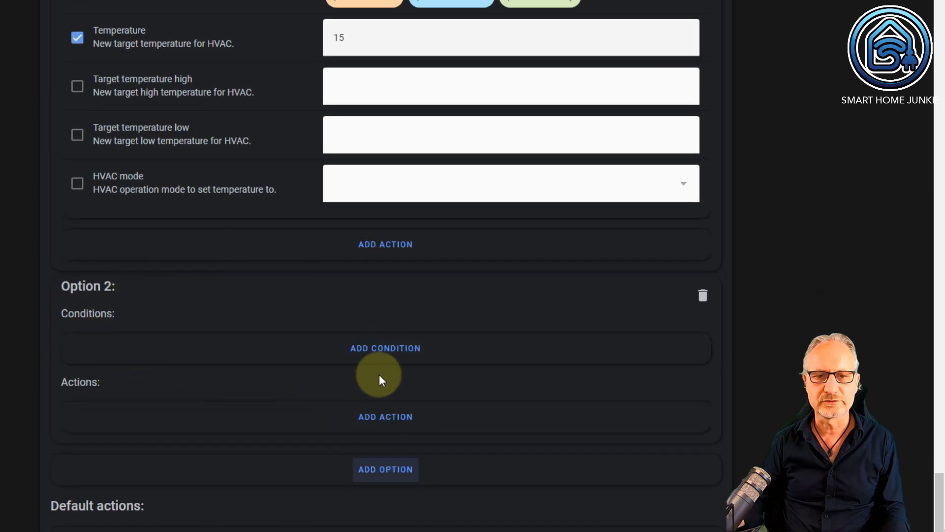
{"action": "left_click", "coordinate": [388, 354]}
{"action": "scroll", "coordinate": [179, 370], "scroll_direction": "down", "scroll_amount": 4}
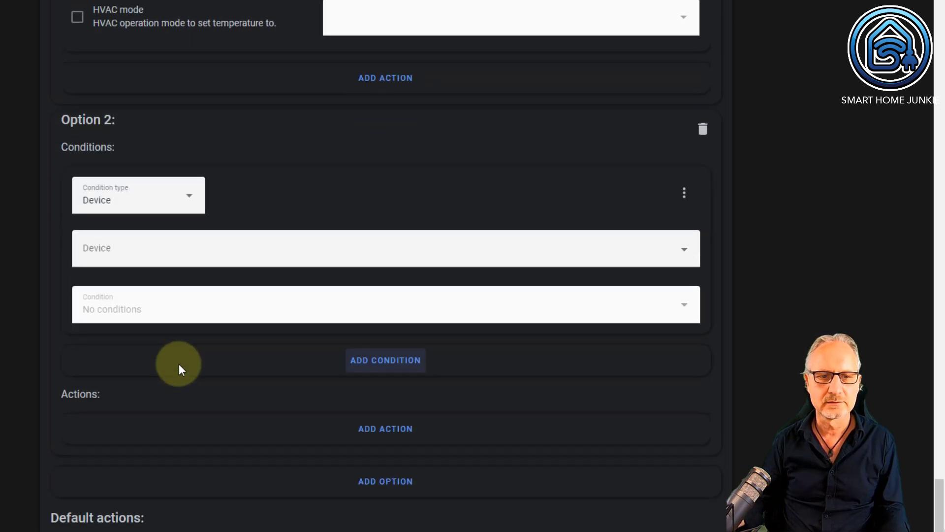
{"action": "left_click", "coordinate": [186, 184]}
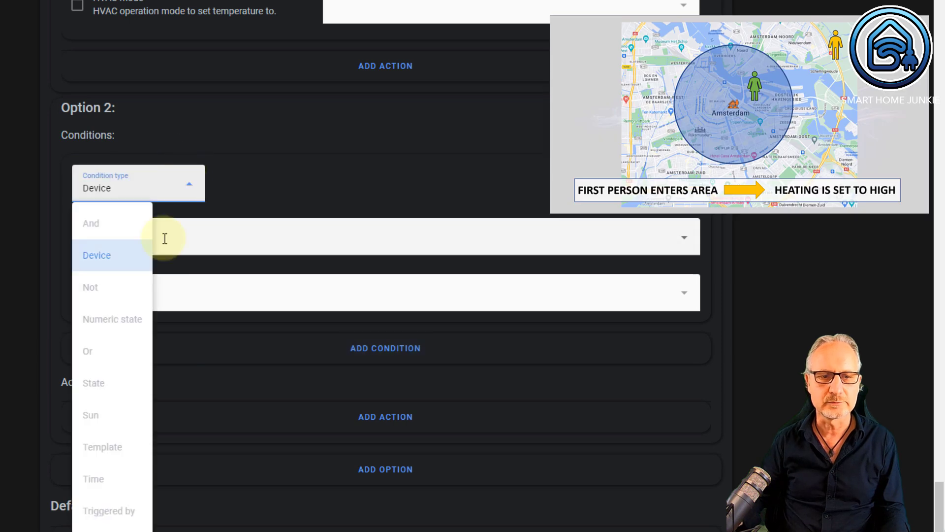
{"action": "left_click", "coordinate": [133, 514]}
{"action": "left_click", "coordinate": [165, 297]}
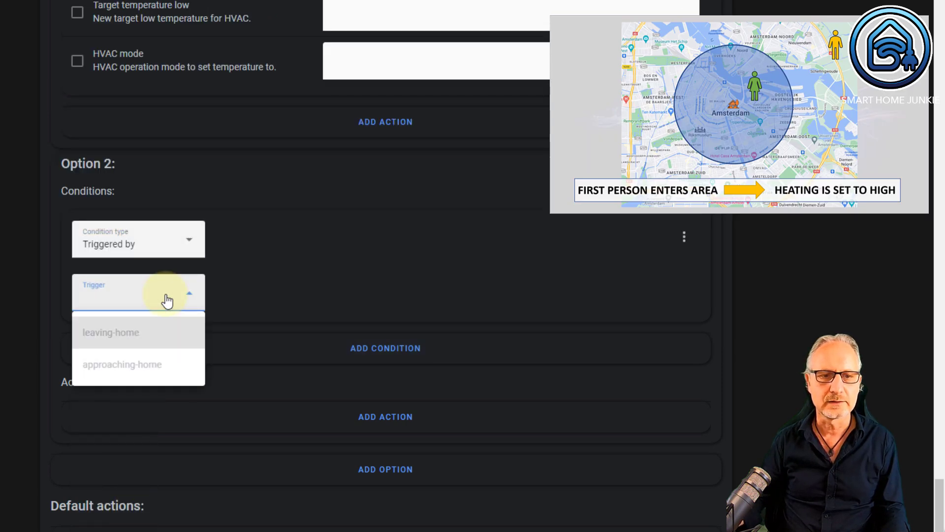
{"action": "left_click", "coordinate": [152, 370]}
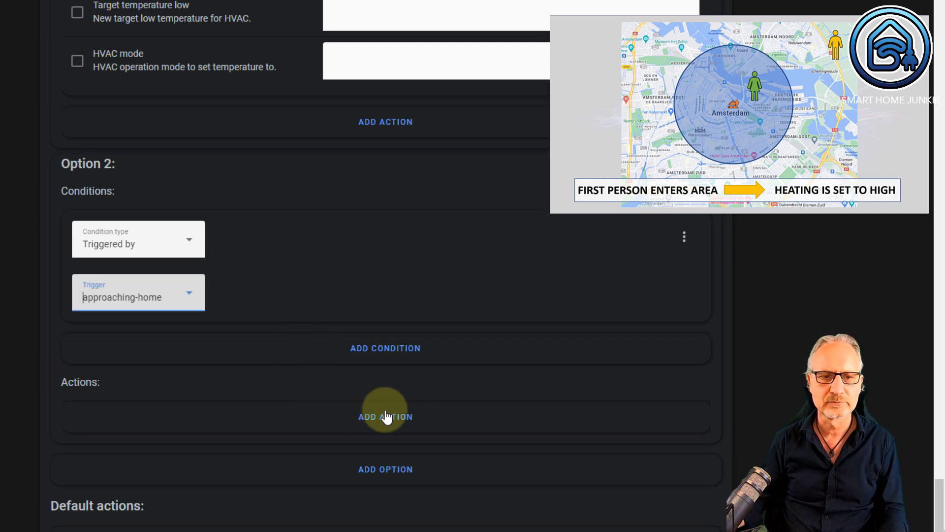
Add a Call service action to Option 2 that uses the service Climate: Set temperature
{"action": "left_click", "coordinate": [404, 418]}
{"action": "scroll", "coordinate": [326, 406], "scroll_direction": "down", "scroll_amount": 3}
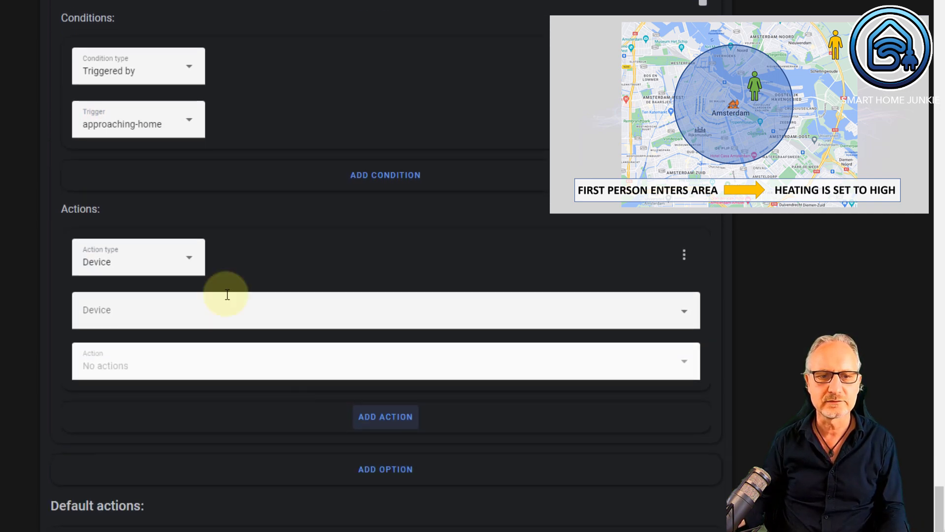
{"action": "left_click", "coordinate": [152, 268]}
{"action": "left_click", "coordinate": [142, 331]}
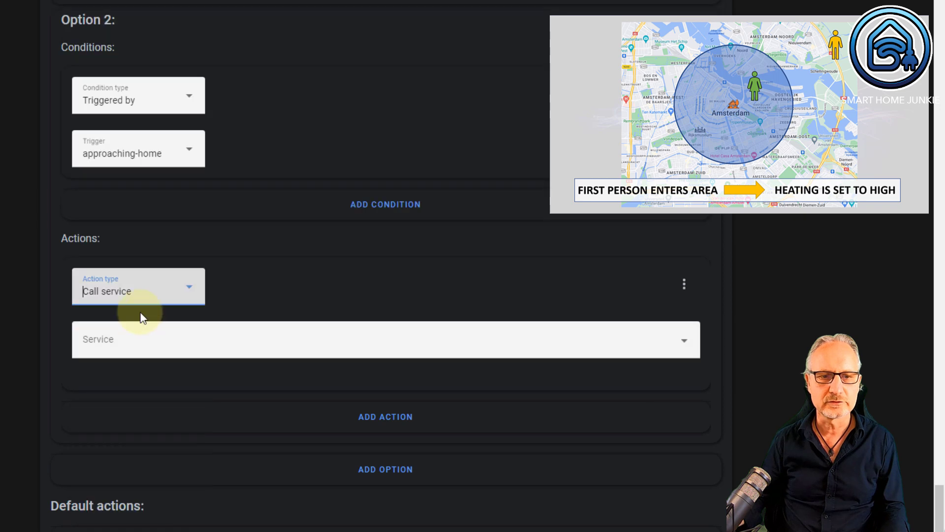
{"action": "left_click", "coordinate": [138, 337]}
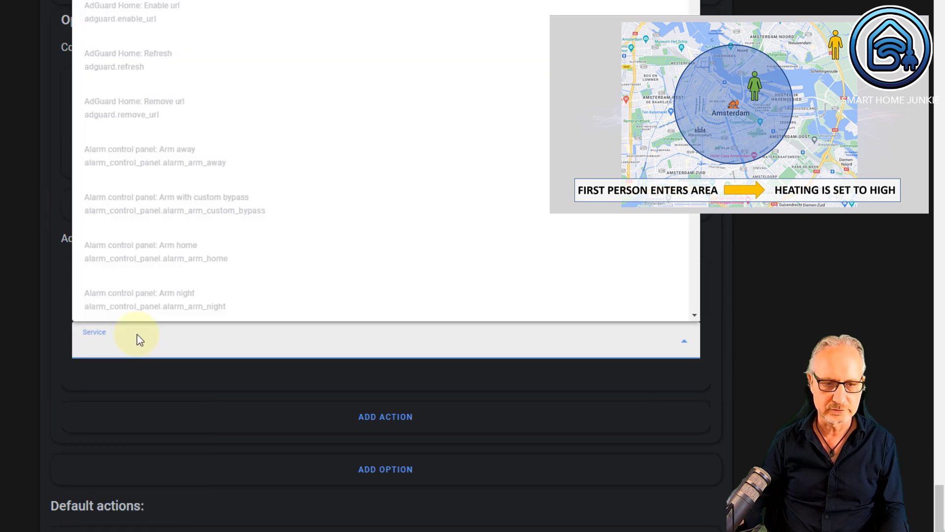
{"action": "type", "text": "climate."}
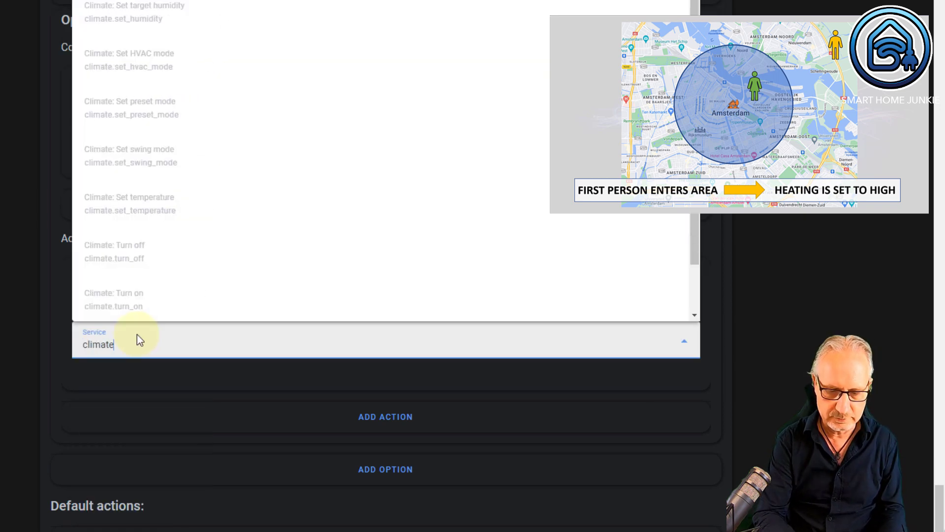
{"action": "left_click", "coordinate": [158, 212]}
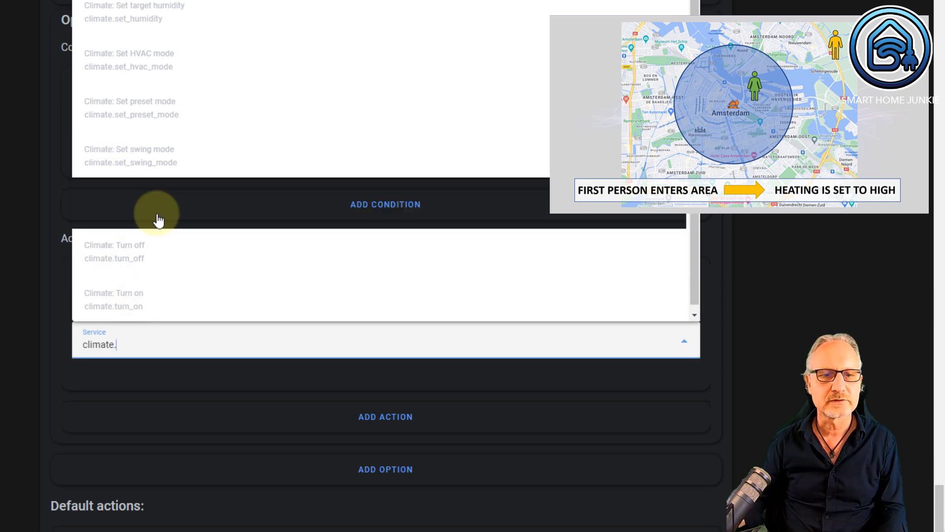
Target the Livingroom climate entity in Option 2's service call and enable its temperature at 21
{"action": "scroll", "coordinate": [276, 361], "scroll_direction": "down", "scroll_amount": 2}
{"action": "scroll", "coordinate": [276, 361], "scroll_direction": "down", "scroll_amount": 1}
{"action": "left_click", "coordinate": [557, 325]}
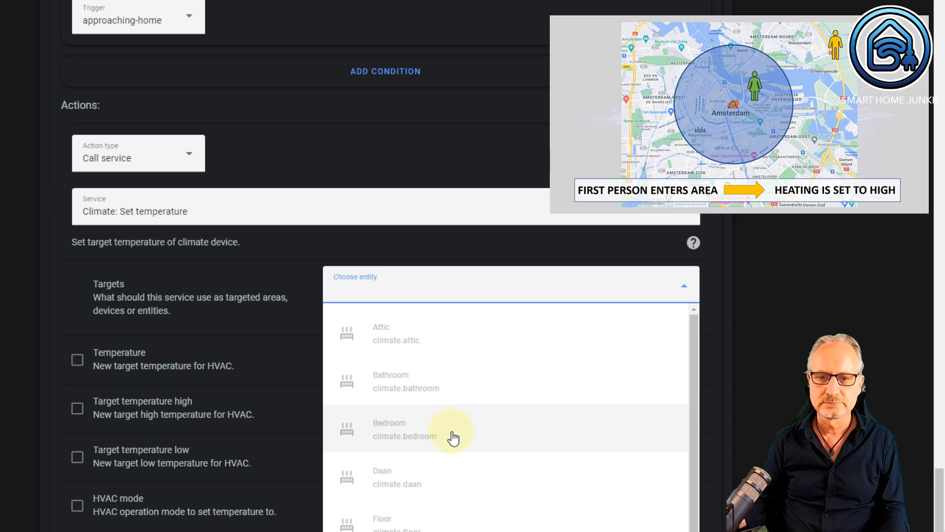
{"action": "scroll", "coordinate": [453, 438], "scroll_direction": "down", "scroll_amount": 4}
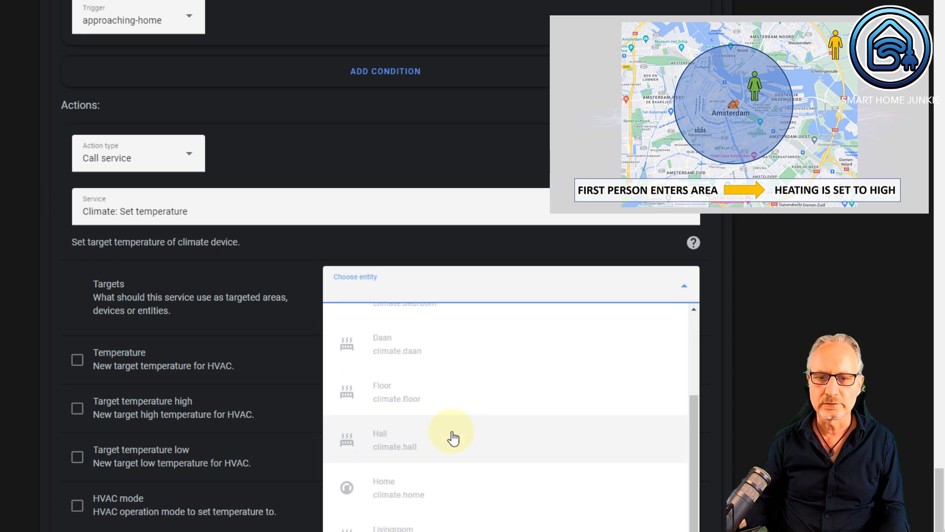
{"action": "left_click", "coordinate": [406, 480]}
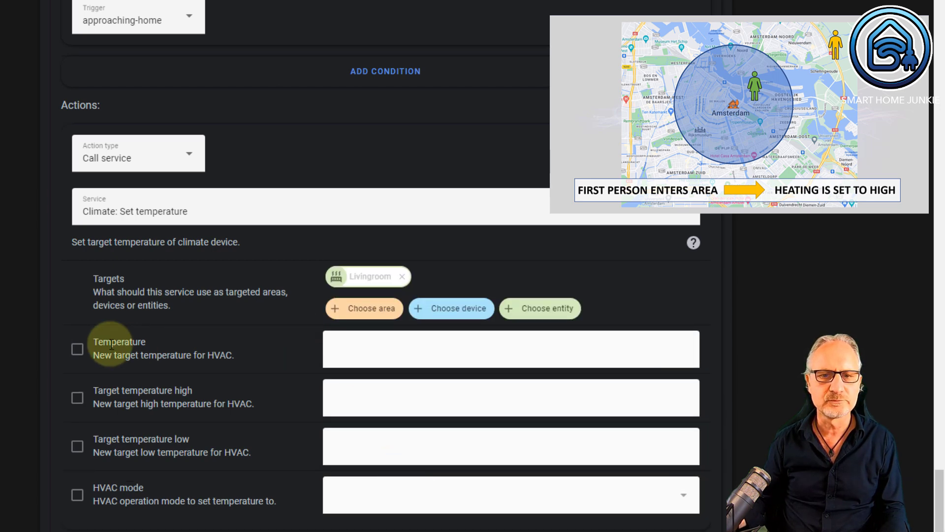
{"action": "left_click", "coordinate": [77, 349]}
{"action": "left_click", "coordinate": [361, 350]}
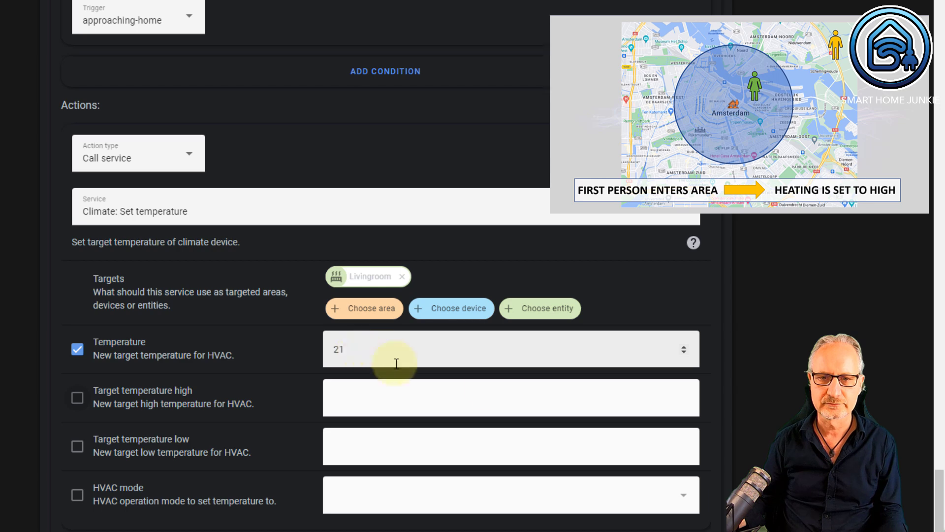
Save the geofence heating automation
{"action": "left_click", "coordinate": [722, 433]}
{"action": "scroll", "coordinate": [752, 391], "scroll_direction": "down", "scroll_amount": 2}
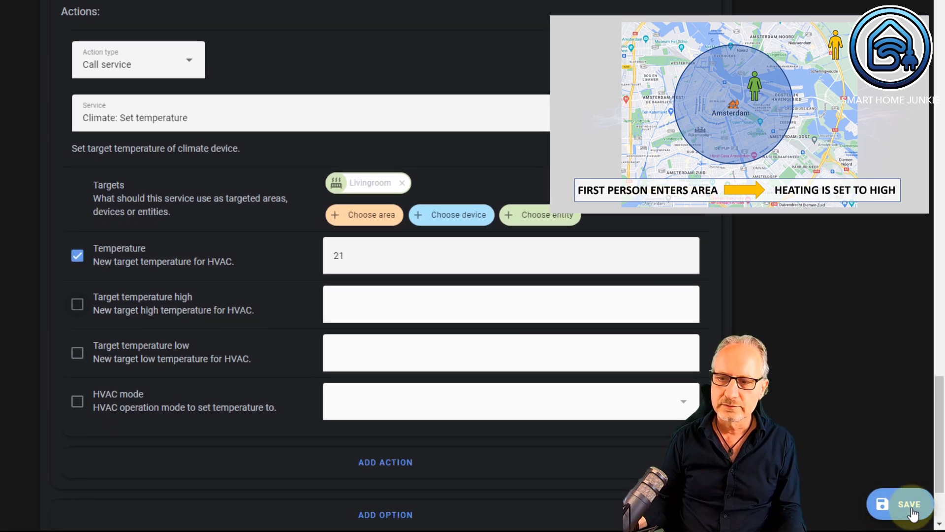
{"action": "scroll", "coordinate": [719, 330], "scroll_direction": "down", "scroll_amount": 3}
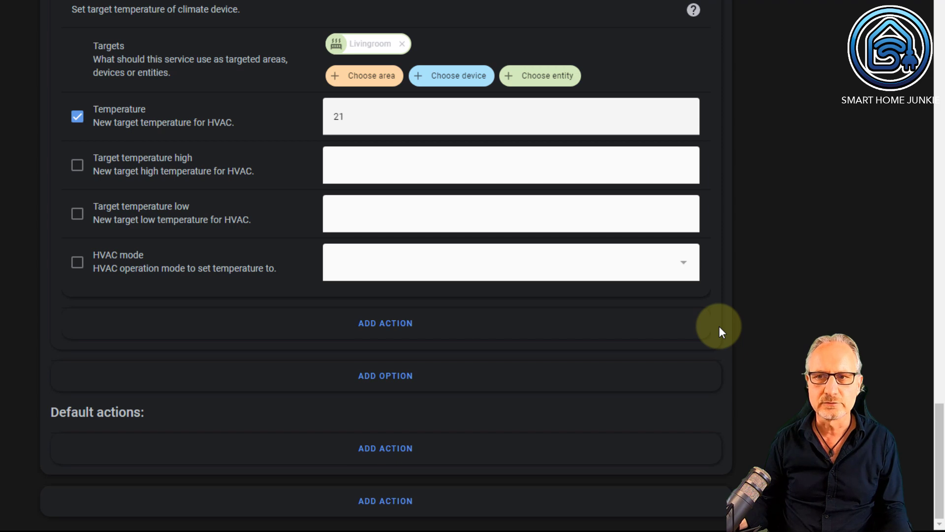
Review the automation from its name through both numeric state triggers to the conditions and temperature actions of Options 1 and 2
{"action": "scroll", "coordinate": [720, 326], "scroll_direction": "up", "scroll_amount": 15}
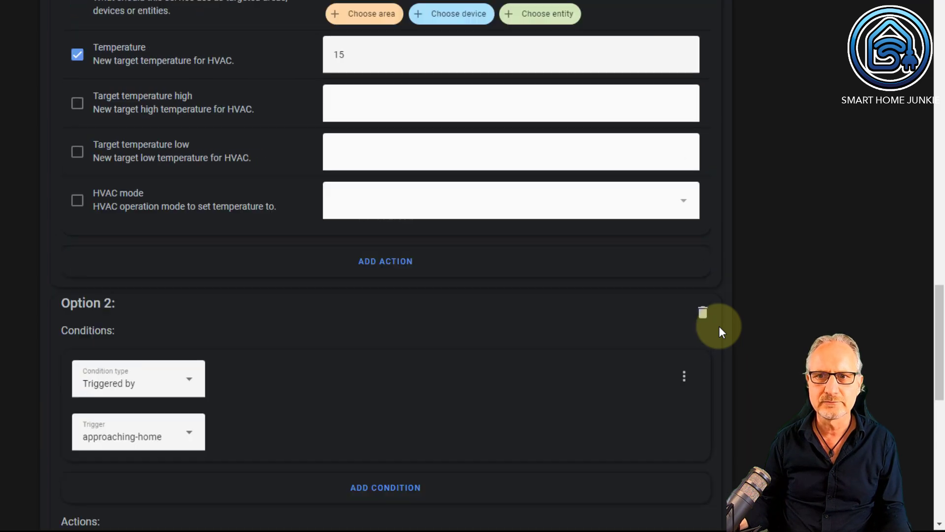
{"action": "scroll", "coordinate": [719, 326], "scroll_direction": "up", "scroll_amount": 10}
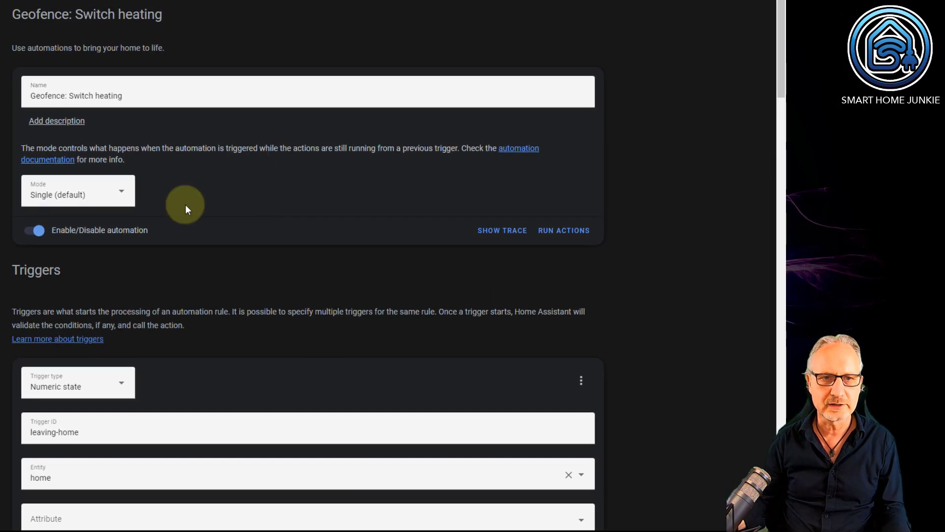
{"action": "scroll", "coordinate": [218, 172], "scroll_direction": "down", "scroll_amount": 5}
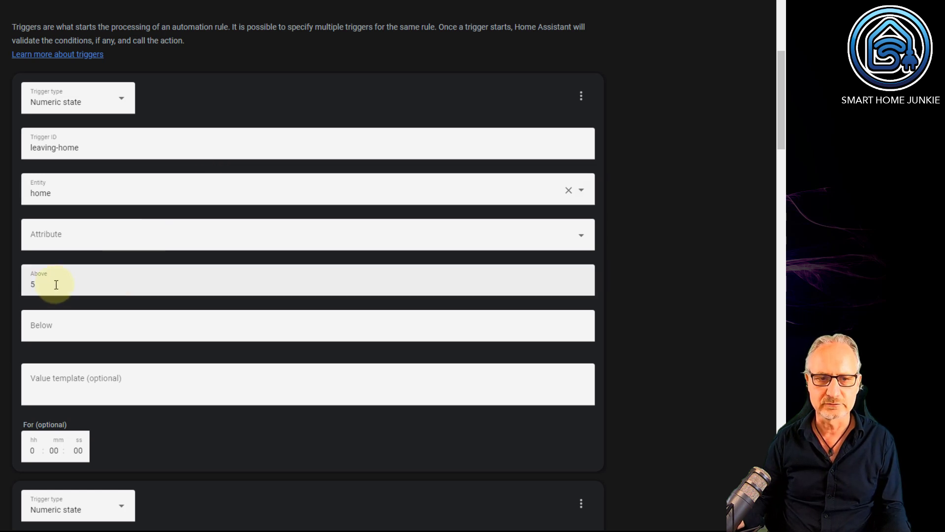
{"action": "scroll", "coordinate": [57, 284], "scroll_direction": "down", "scroll_amount": 7}
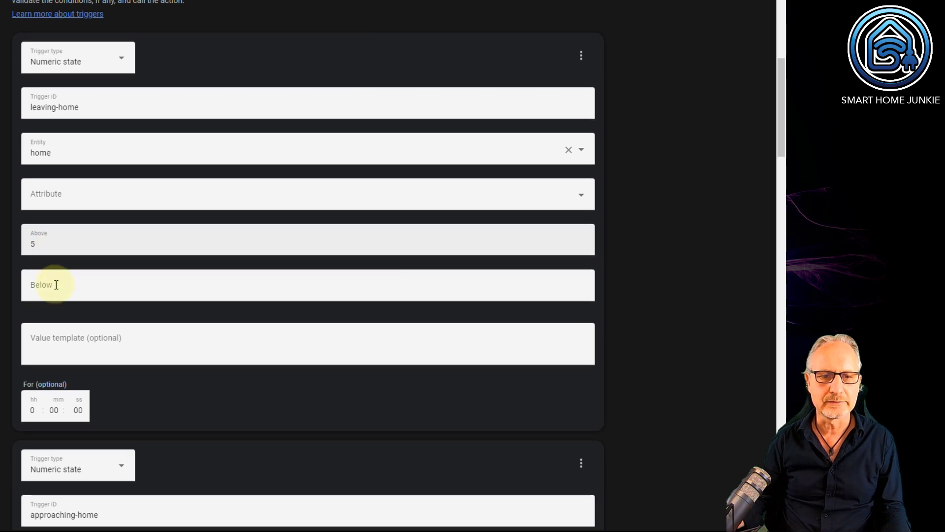
{"action": "scroll", "coordinate": [61, 284], "scroll_direction": "down", "scroll_amount": 1}
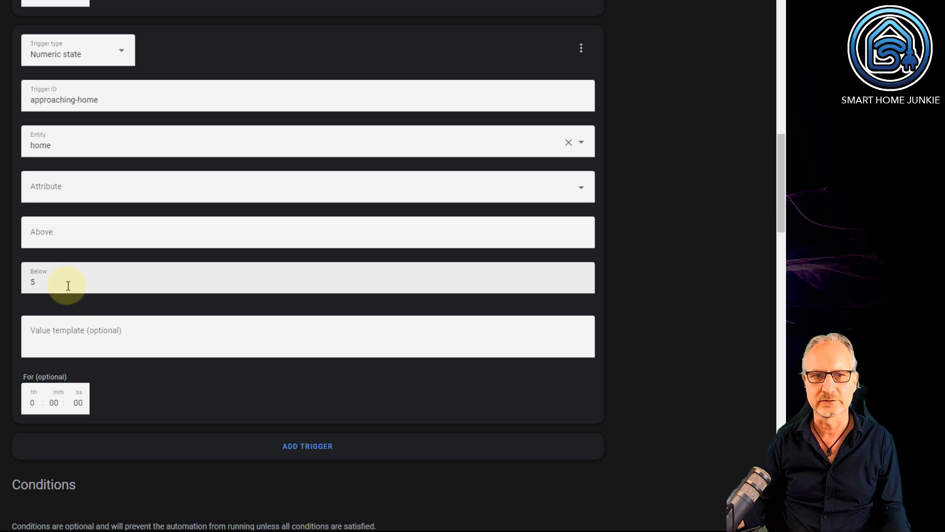
{"action": "scroll", "coordinate": [68, 286], "scroll_direction": "down", "scroll_amount": 12}
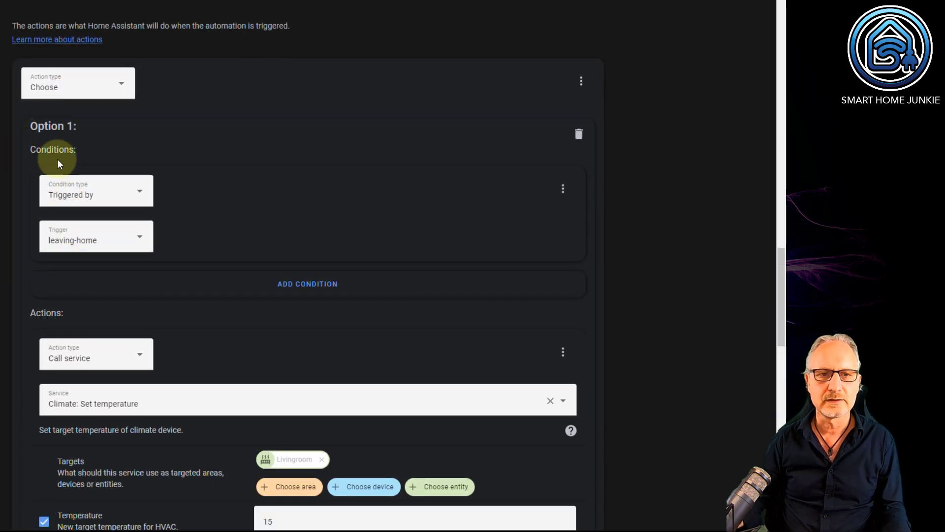
{"action": "scroll", "coordinate": [91, 252], "scroll_direction": "down", "scroll_amount": 2}
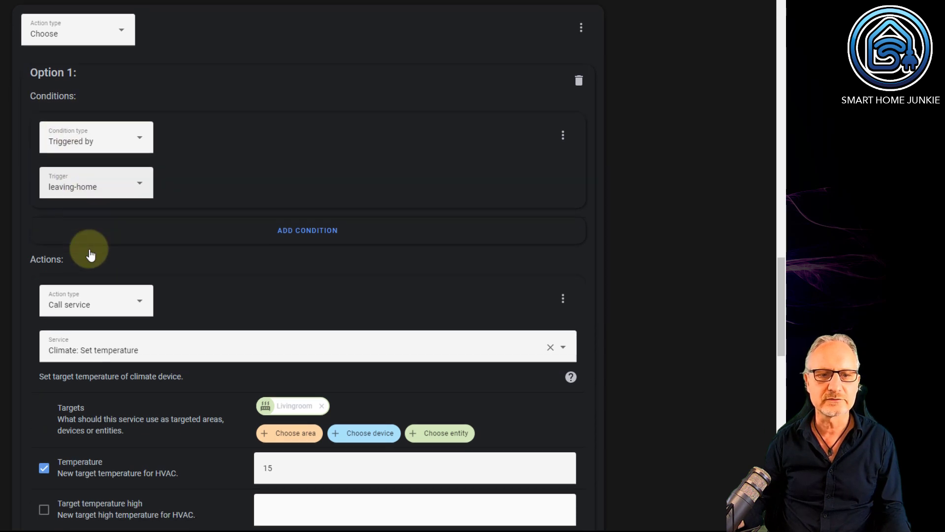
{"action": "scroll", "coordinate": [91, 254], "scroll_direction": "down", "scroll_amount": 2}
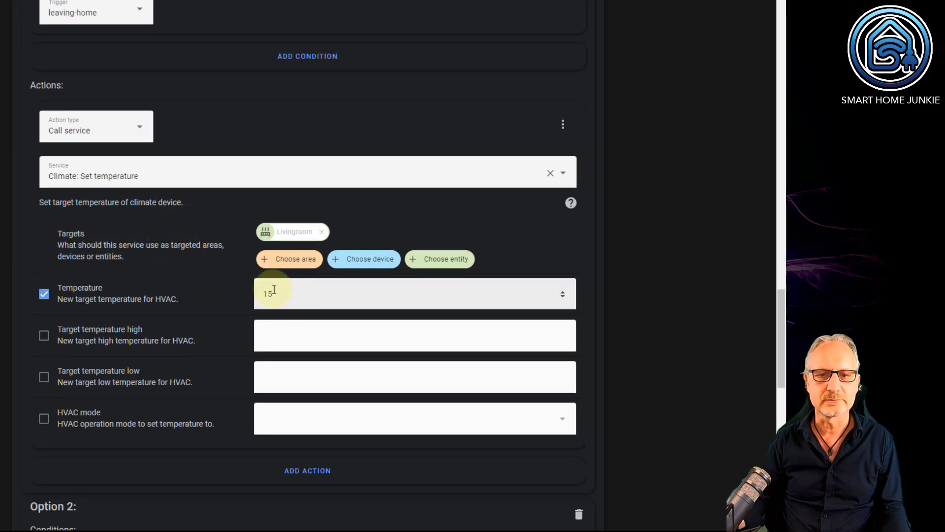
{"action": "scroll", "coordinate": [279, 303], "scroll_direction": "down", "scroll_amount": 6}
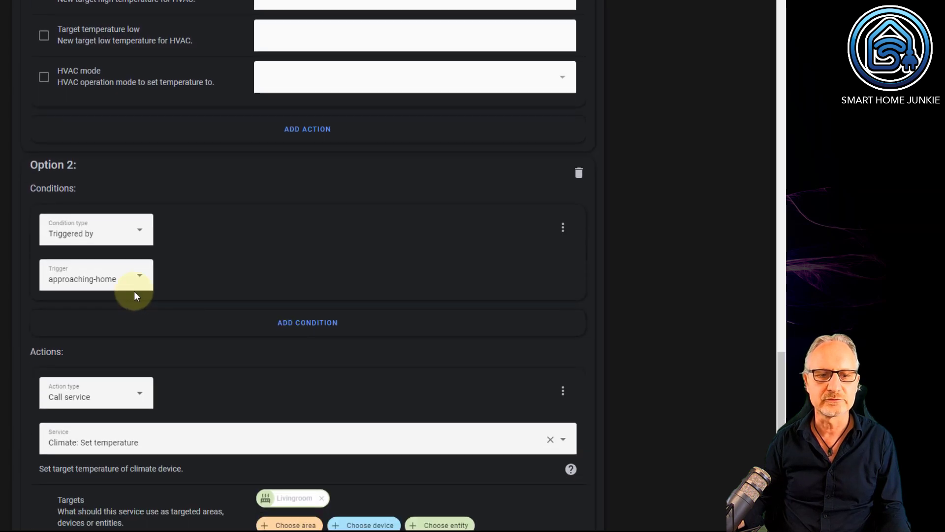
{"action": "scroll", "coordinate": [135, 294], "scroll_direction": "down", "scroll_amount": 4}
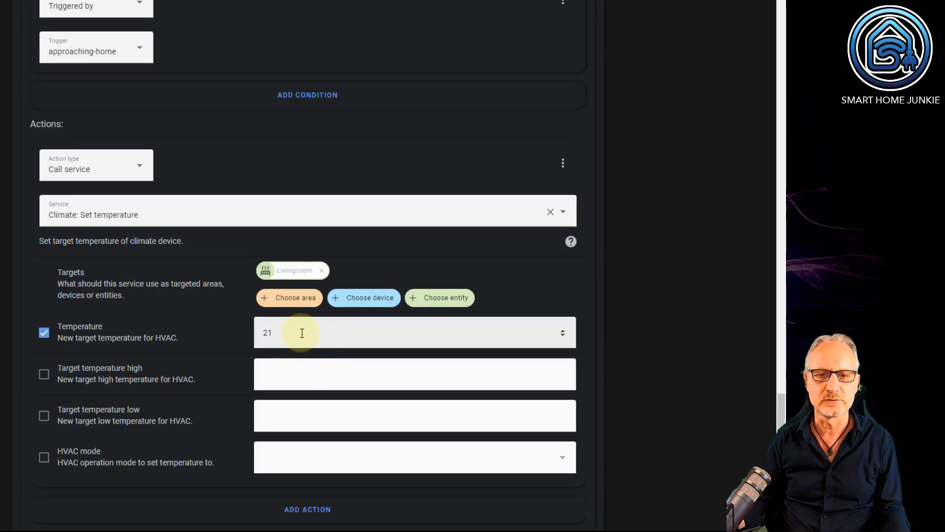
{"action": "scroll", "coordinate": [301, 333], "scroll_direction": "down", "scroll_amount": 3}
{"action": "scroll", "coordinate": [302, 333], "scroll_direction": "up", "scroll_amount": 6}
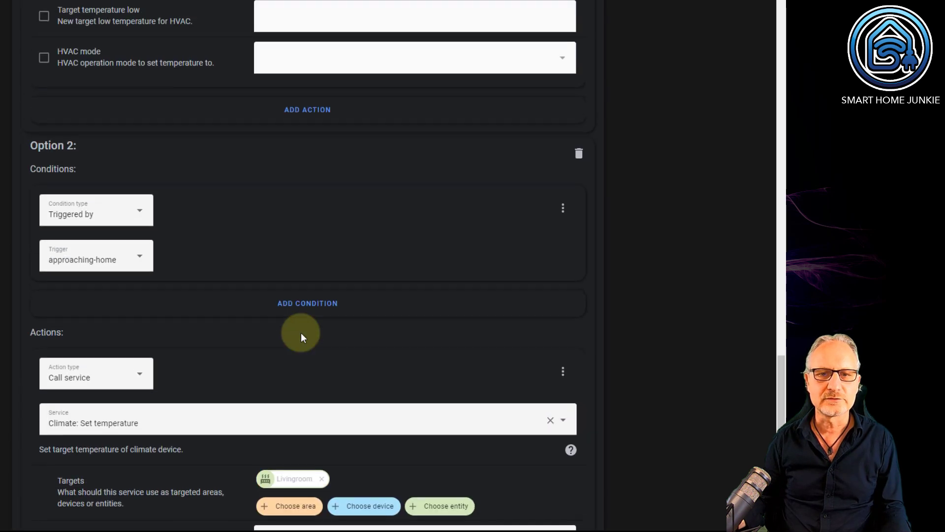
{"action": "scroll", "coordinate": [302, 335], "scroll_direction": "up", "scroll_amount": 6}
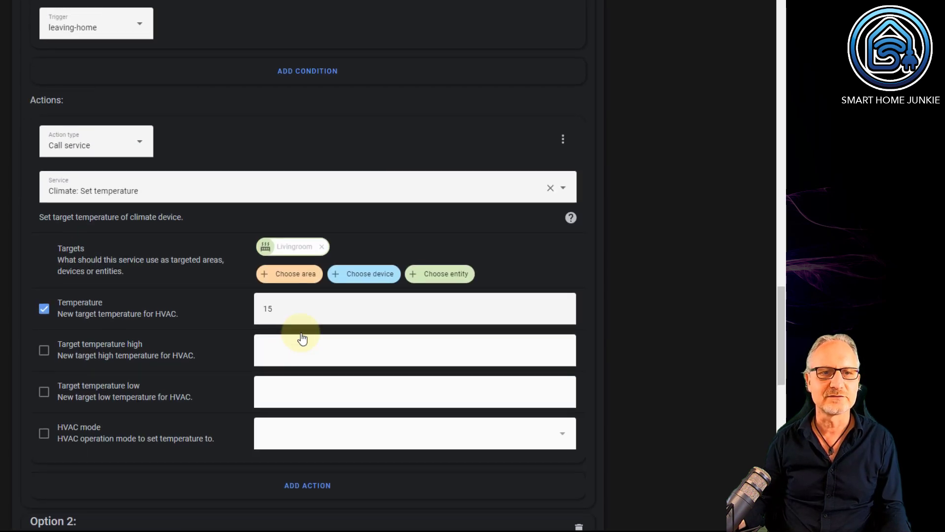
Add a second Call service action to Option 1 that sends a notification via the iPhone X mobile app
{"action": "scroll", "coordinate": [302, 335], "scroll_direction": "down", "scroll_amount": 1}
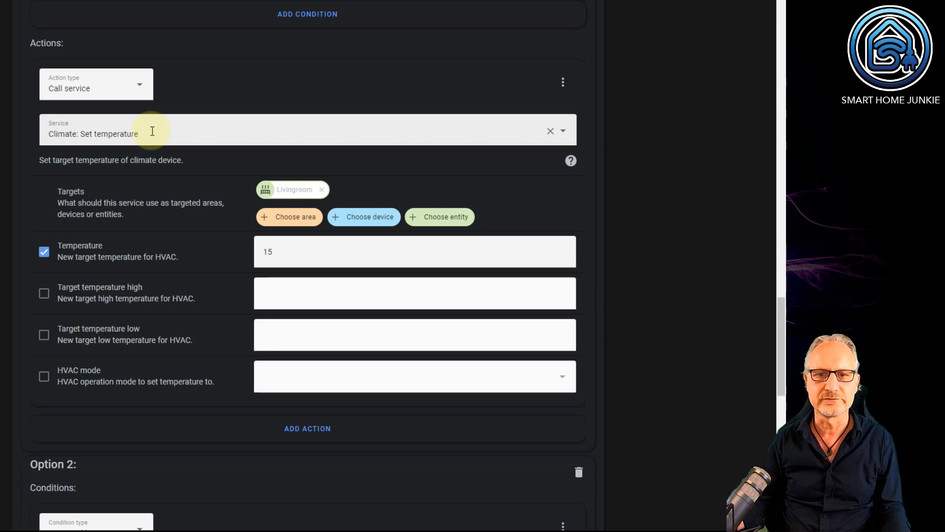
{"action": "scroll", "coordinate": [276, 355], "scroll_direction": "down", "scroll_amount": 4}
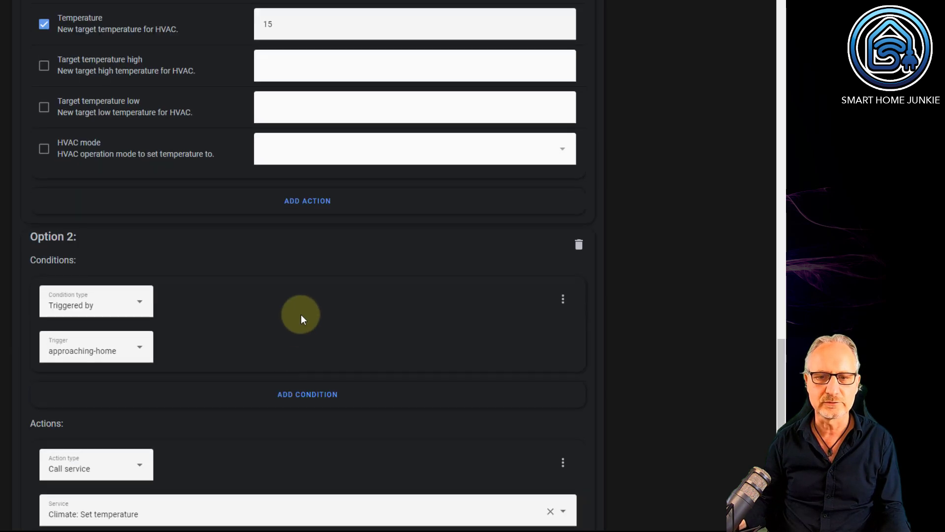
{"action": "left_click", "coordinate": [313, 202]}
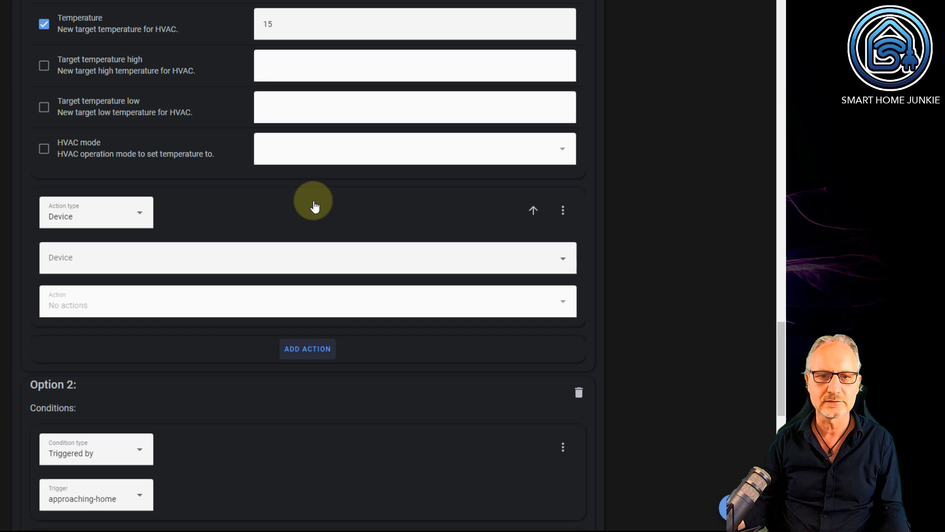
{"action": "left_click", "coordinate": [124, 215]}
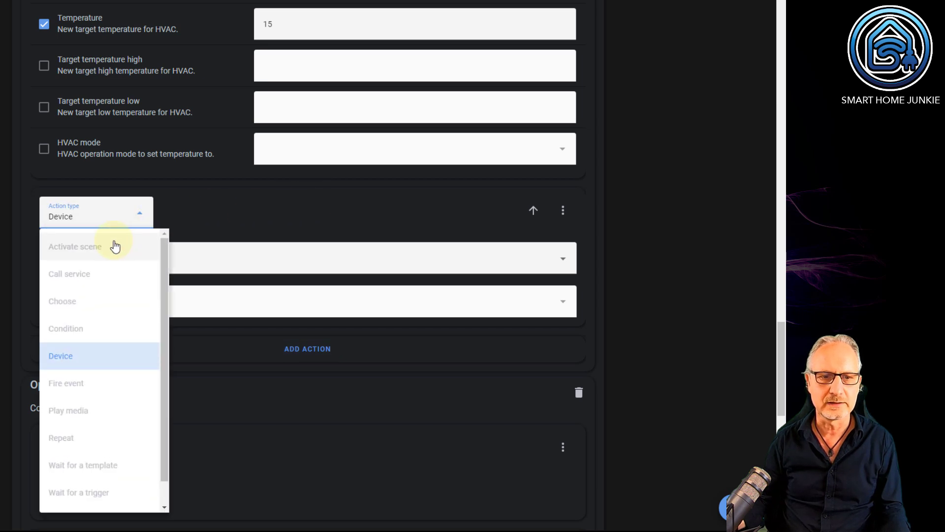
{"action": "left_click", "coordinate": [84, 274]}
{"action": "left_click", "coordinate": [96, 264]}
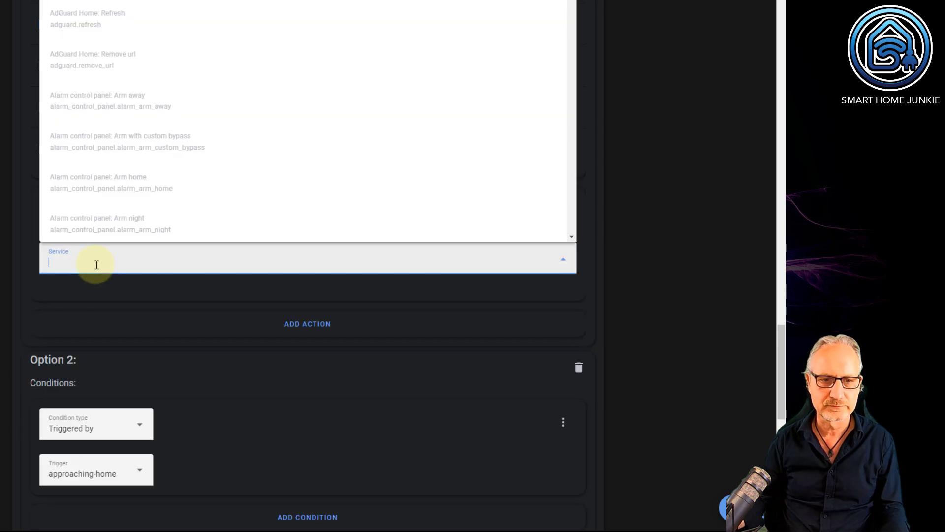
{"action": "type", "text": "notif"}
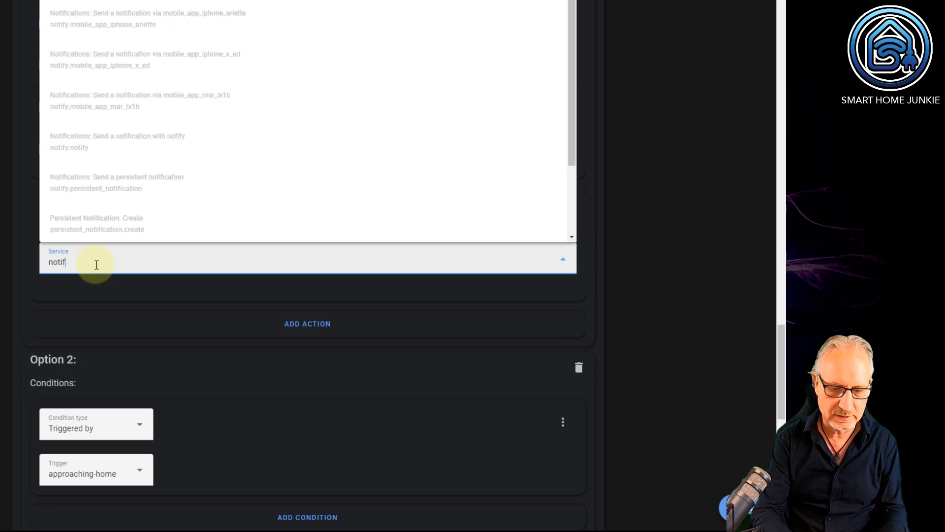
{"action": "type", "text": "y"}
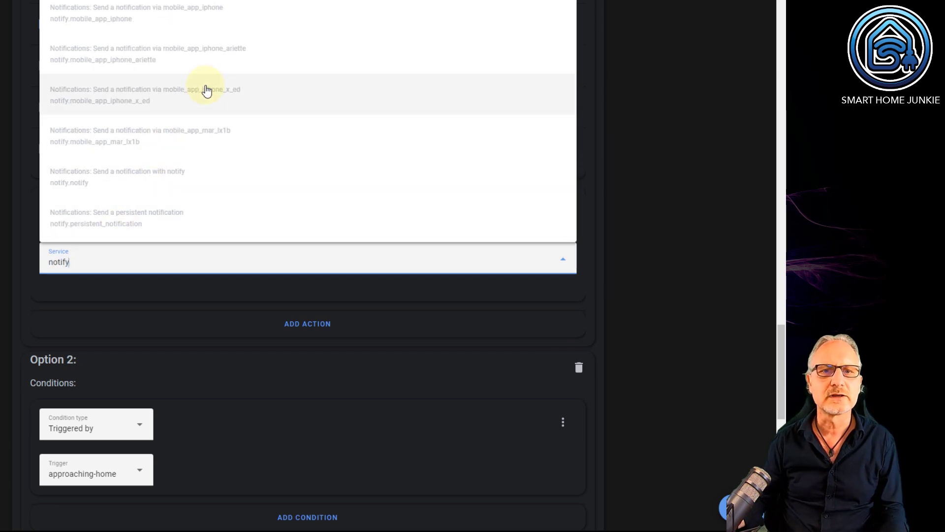
{"action": "left_click", "coordinate": [233, 98]}
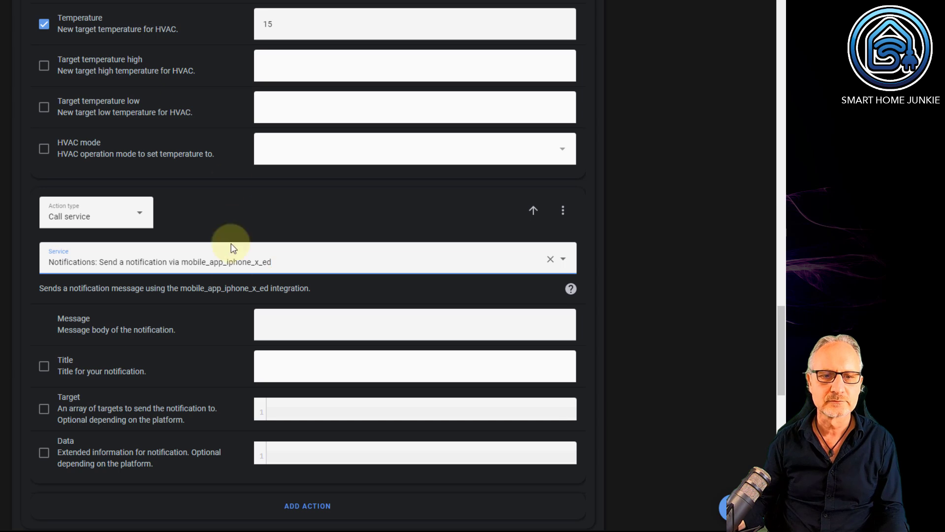
Set Option 1's notification message to "The temperature is set to 15 degrees" and enable its title as "You left your house"
{"action": "left_click", "coordinate": [297, 321]}
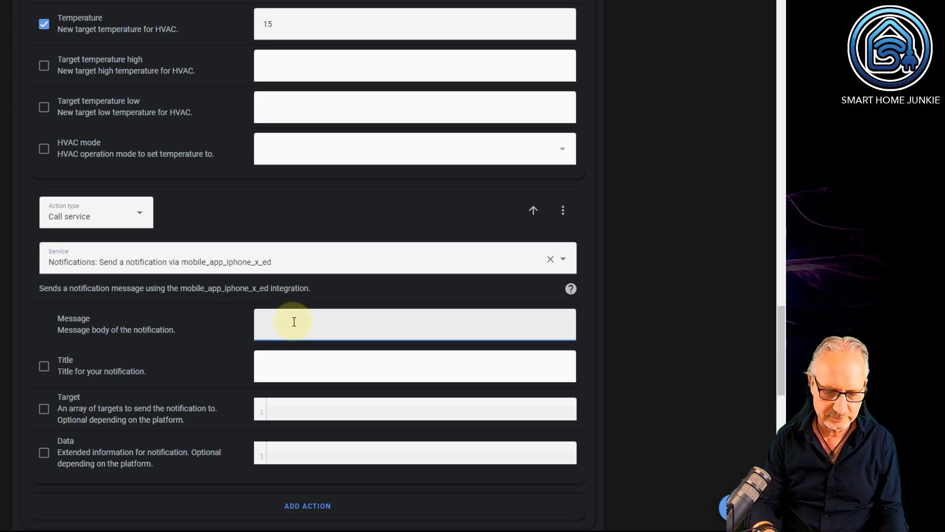
{"action": "type", "text": "The tempe"}
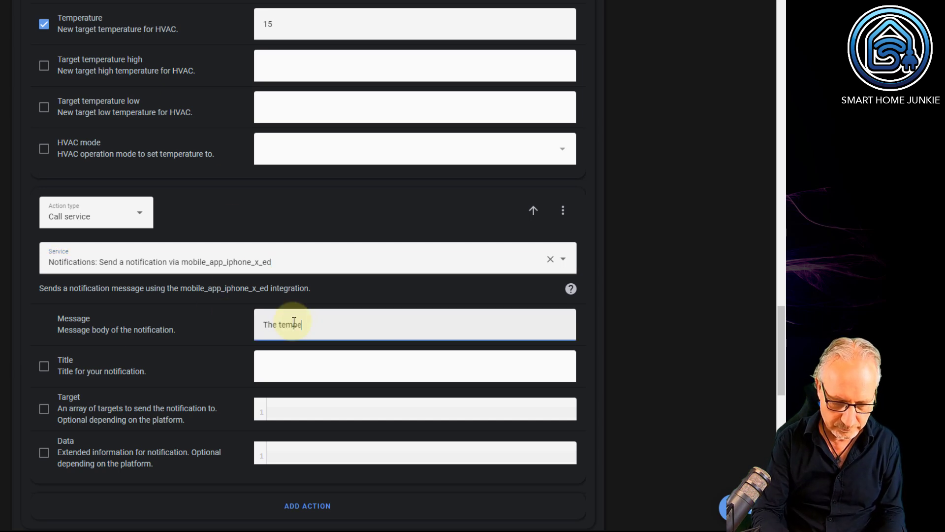
{"action": "type", "text": "rature is set to 15 degrees"}
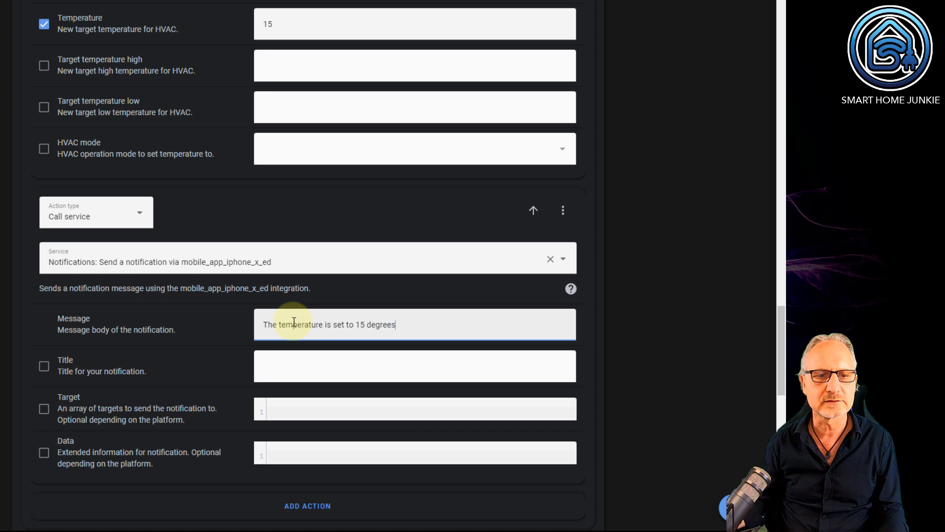
{"action": "left_click", "coordinate": [44, 366]}
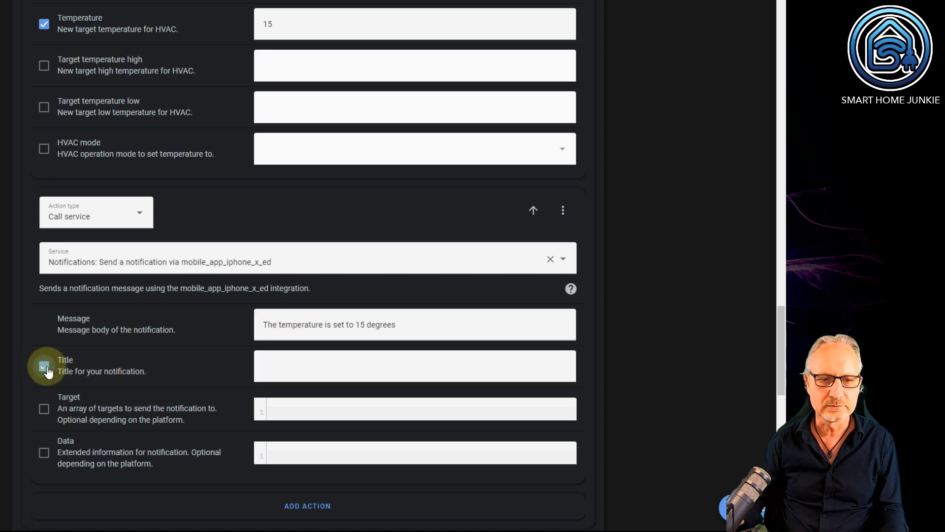
{"action": "left_click", "coordinate": [304, 365]}
{"action": "type", "text": "You"}
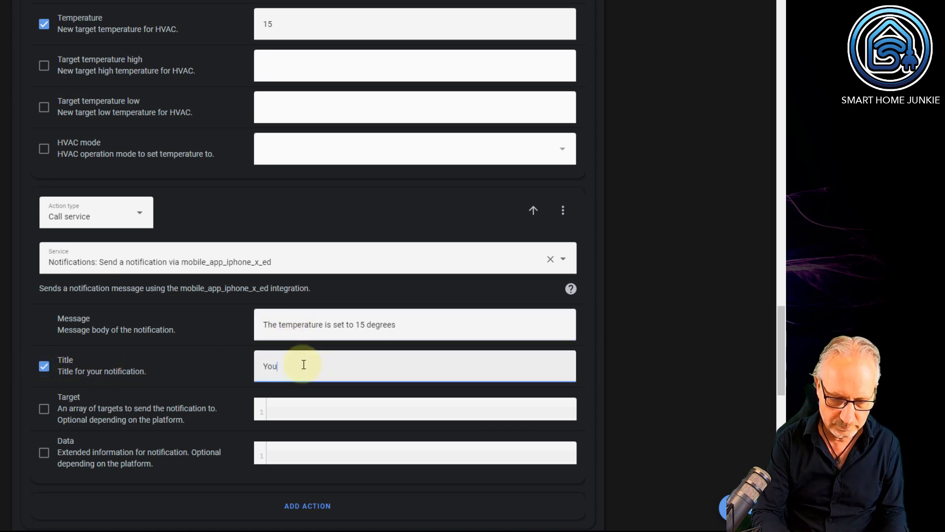
{"action": "type", "text": " left yo"}
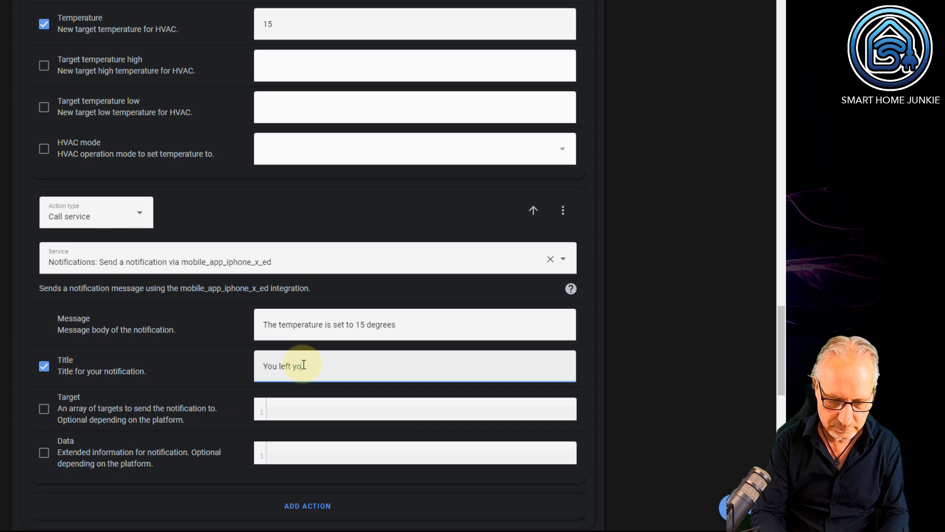
{"action": "type", "text": "ur house"}
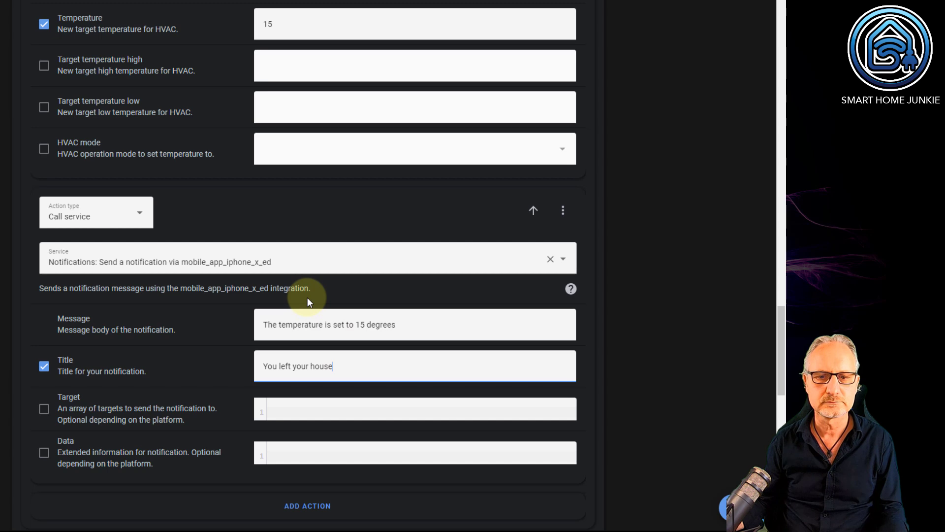
Add a second Call service action to Option 2 that sends a notification via the iPhone X mobile app
{"action": "scroll", "coordinate": [308, 298], "scroll_direction": "down", "scroll_amount": 2}
{"action": "scroll", "coordinate": [340, 385], "scroll_direction": "down", "scroll_amount": 7}
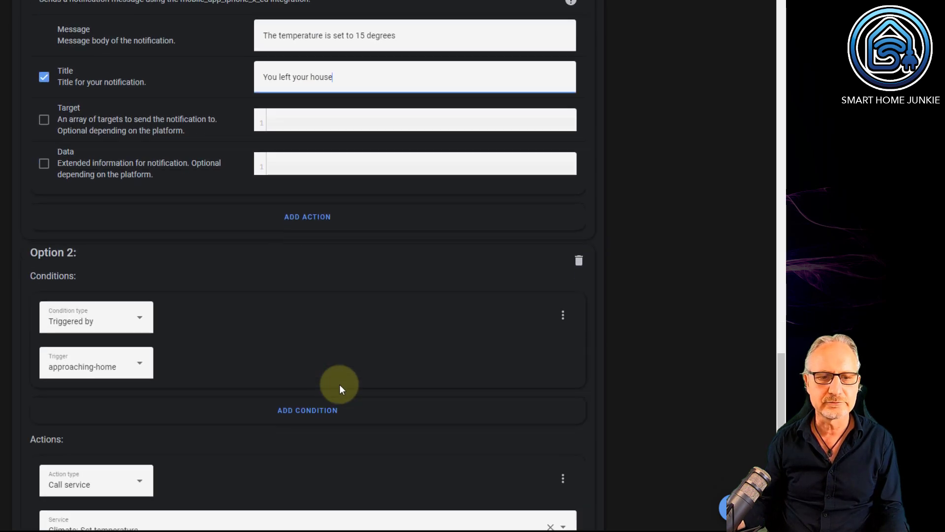
{"action": "scroll", "coordinate": [340, 389], "scroll_direction": "down", "scroll_amount": 4}
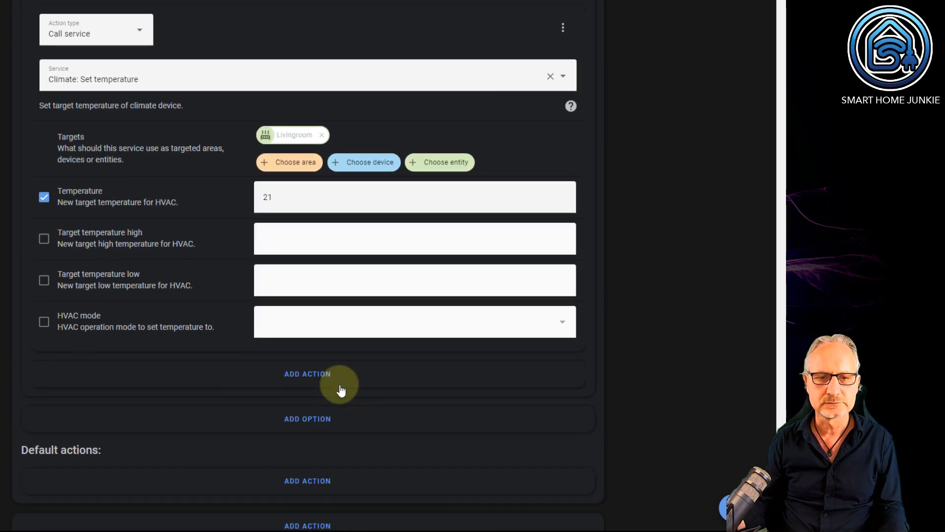
{"action": "scroll", "coordinate": [339, 385], "scroll_direction": "down", "scroll_amount": 1}
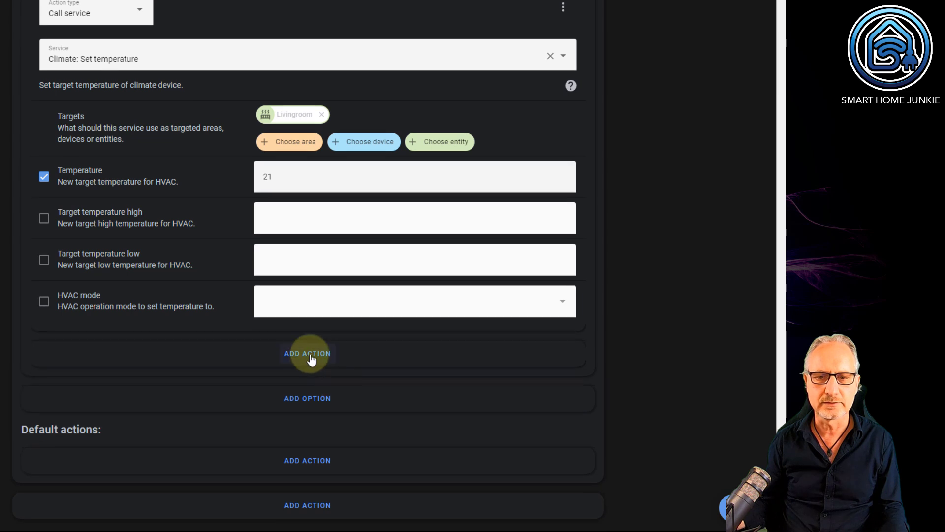
{"action": "left_click", "coordinate": [310, 354]}
{"action": "scroll", "coordinate": [105, 369], "scroll_direction": "down", "scroll_amount": 3}
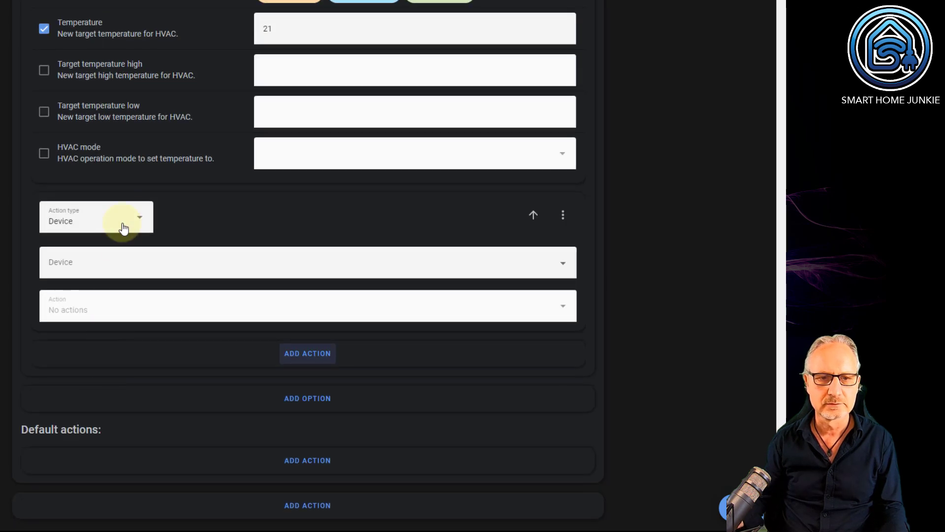
{"action": "left_click", "coordinate": [120, 221]}
{"action": "left_click", "coordinate": [86, 278]}
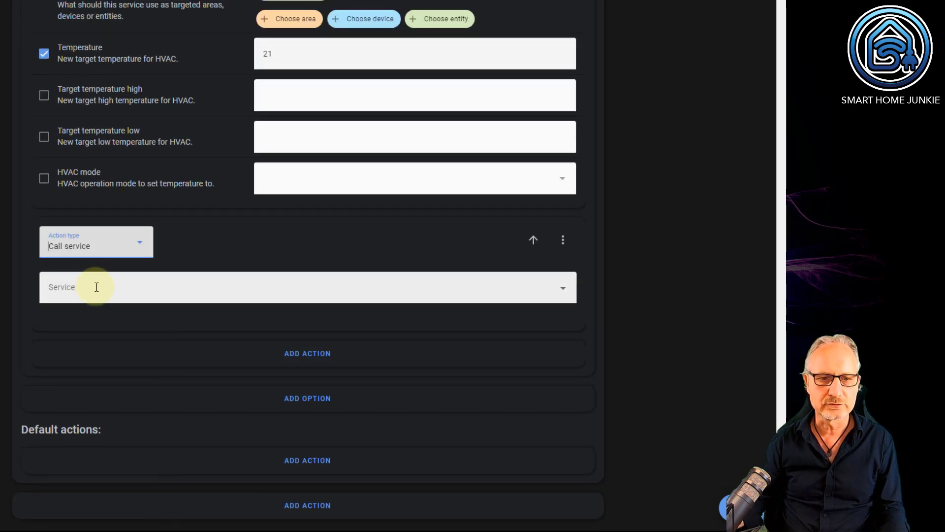
{"action": "left_click", "coordinate": [95, 287]}
{"action": "type", "text": "notify"}
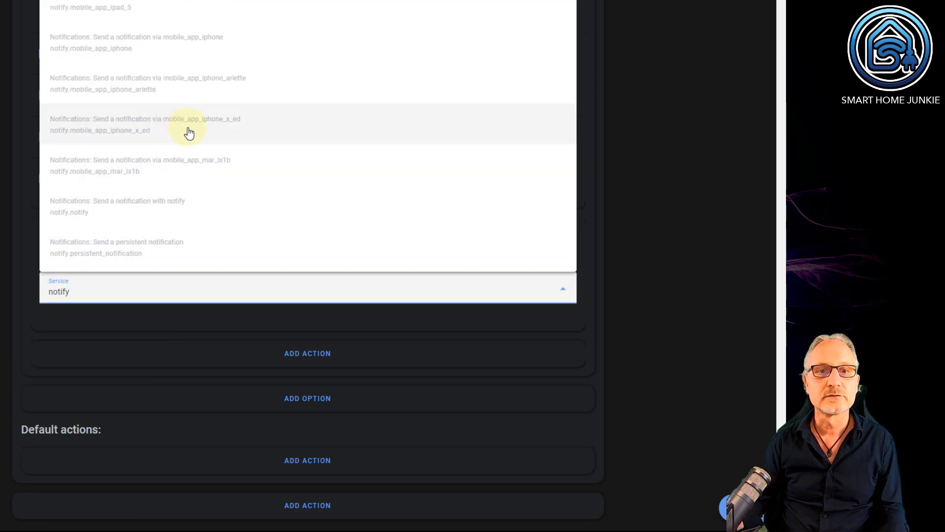
{"action": "left_click", "coordinate": [189, 132]}
Give Option 2's notification the message "The temperature is set to 21 degrees" and title "You are approaching your house", and save the automation
{"action": "scroll", "coordinate": [281, 270], "scroll_direction": "down", "scroll_amount": 3}
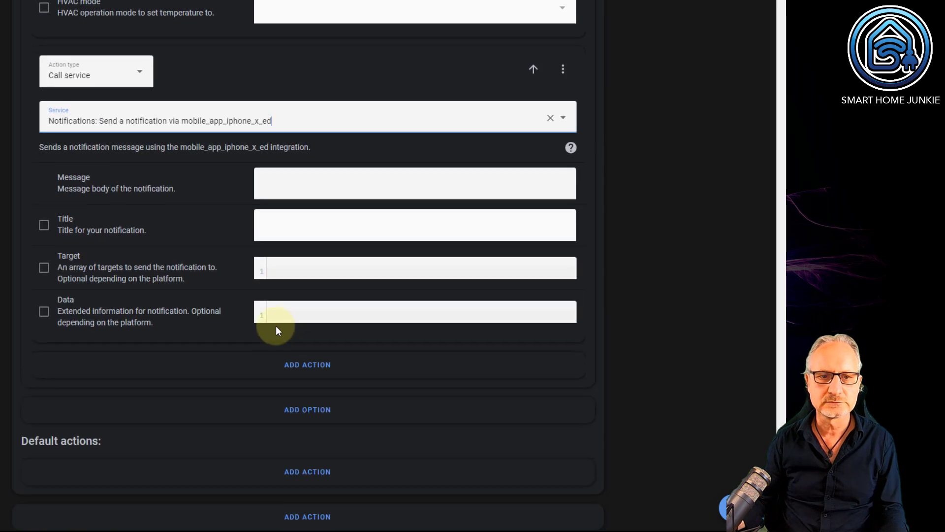
{"action": "left_click", "coordinate": [283, 187]}
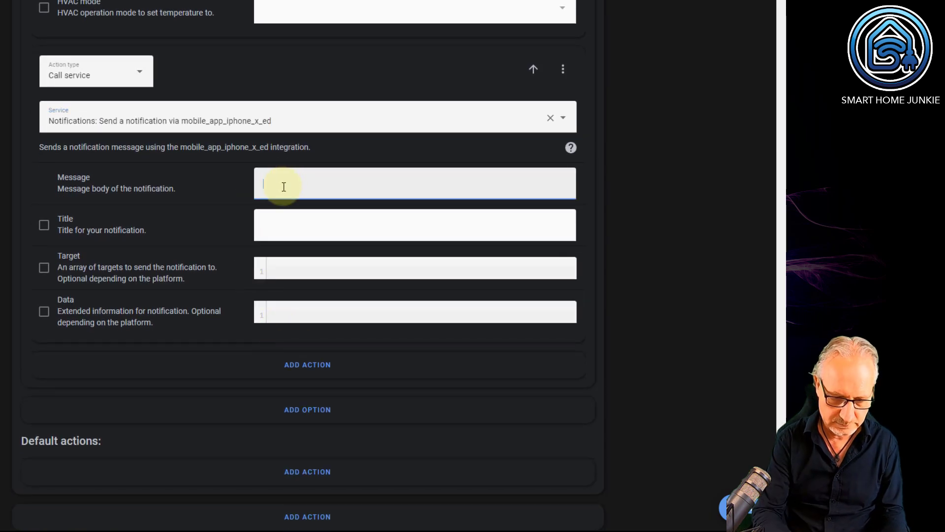
{"action": "type", "text": "T"}
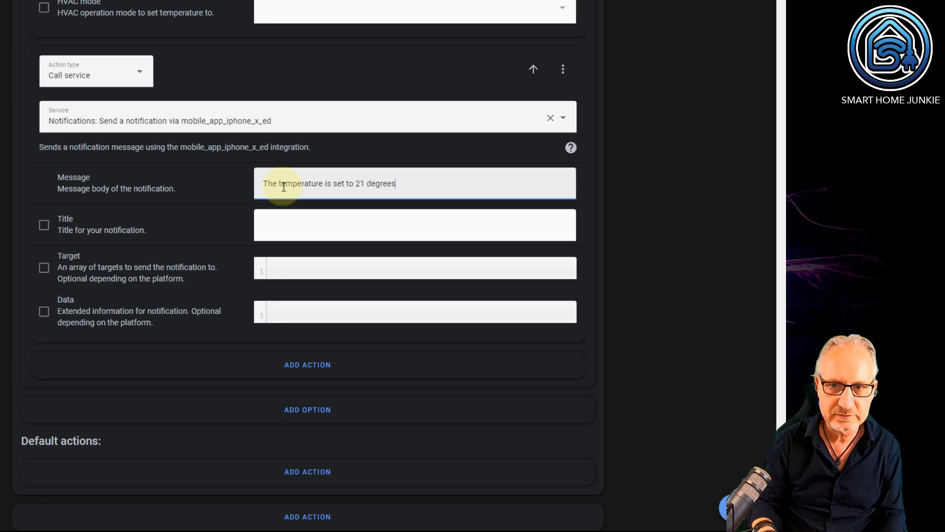
{"action": "left_click", "coordinate": [44, 226]}
{"action": "left_click", "coordinate": [281, 224]}
{"action": "type", "text": "You are approaching your house"}
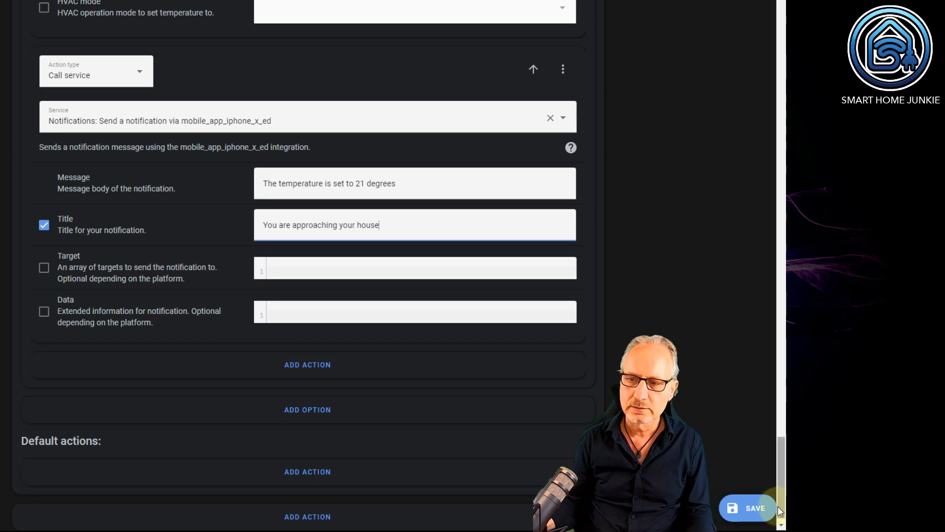
{"action": "left_click", "coordinate": [749, 510]}
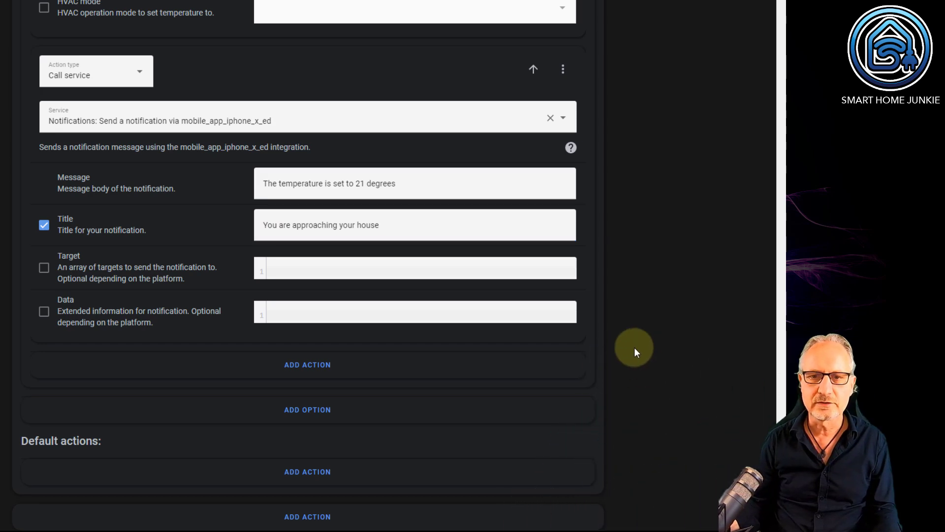
{"action": "scroll", "coordinate": [634, 347], "scroll_direction": "up", "scroll_amount": 5}
{"action": "scroll", "coordinate": [634, 347], "scroll_direction": "up", "scroll_amount": 20}
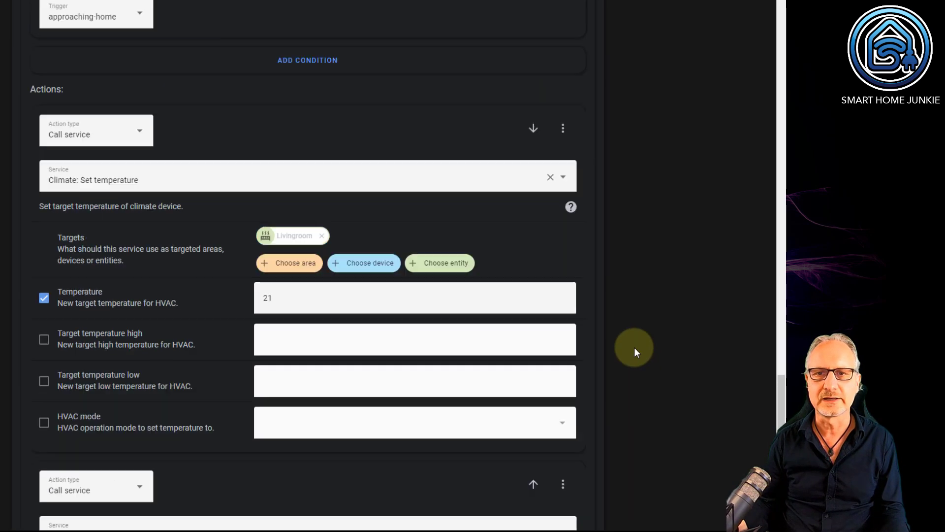
{"action": "scroll", "coordinate": [634, 347], "scroll_direction": "up", "scroll_amount": 20}
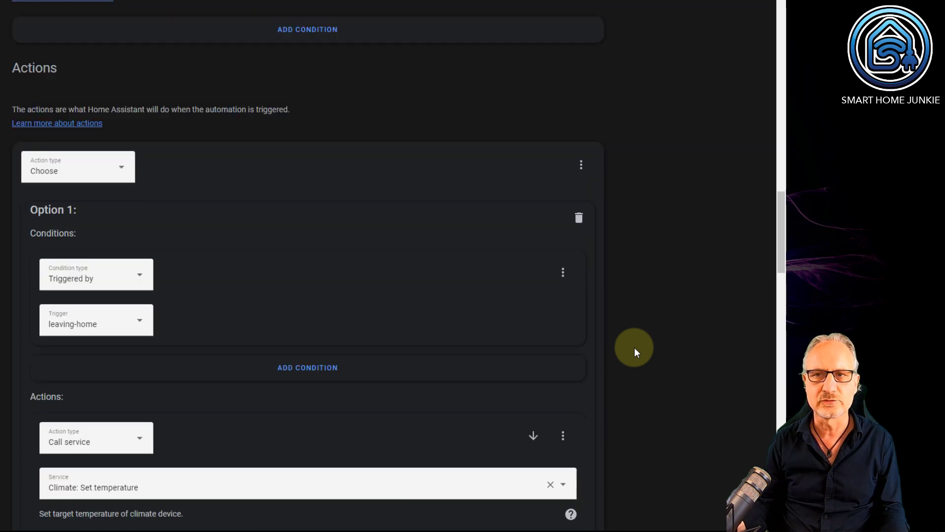